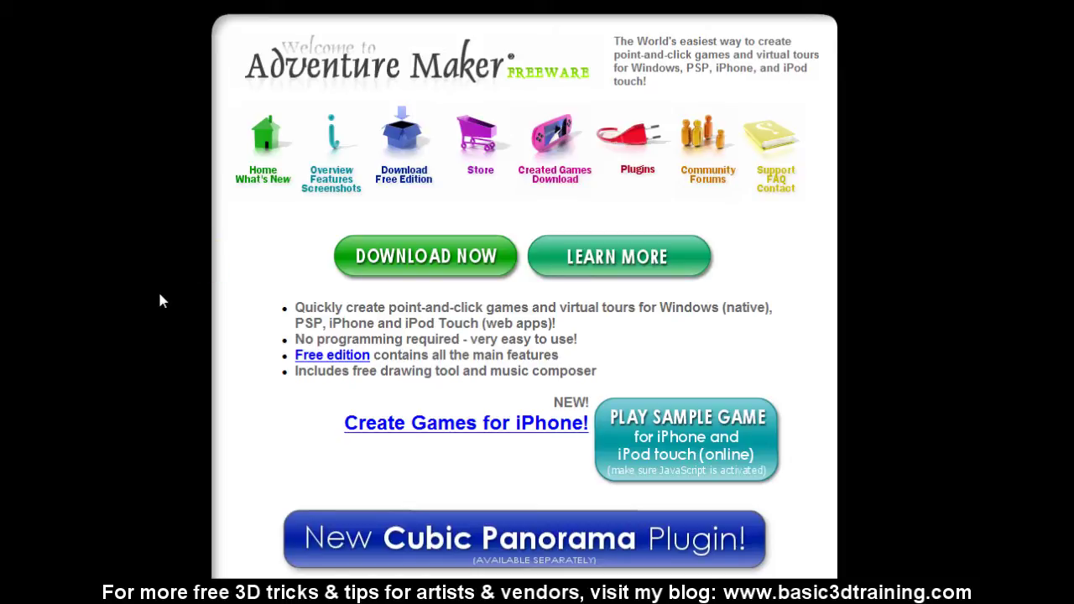
# - Open the Cubic Panorama Plugin page and scroll down to its tip on six square cube-face renders
pyautogui.scroll(-3, 524, 287)
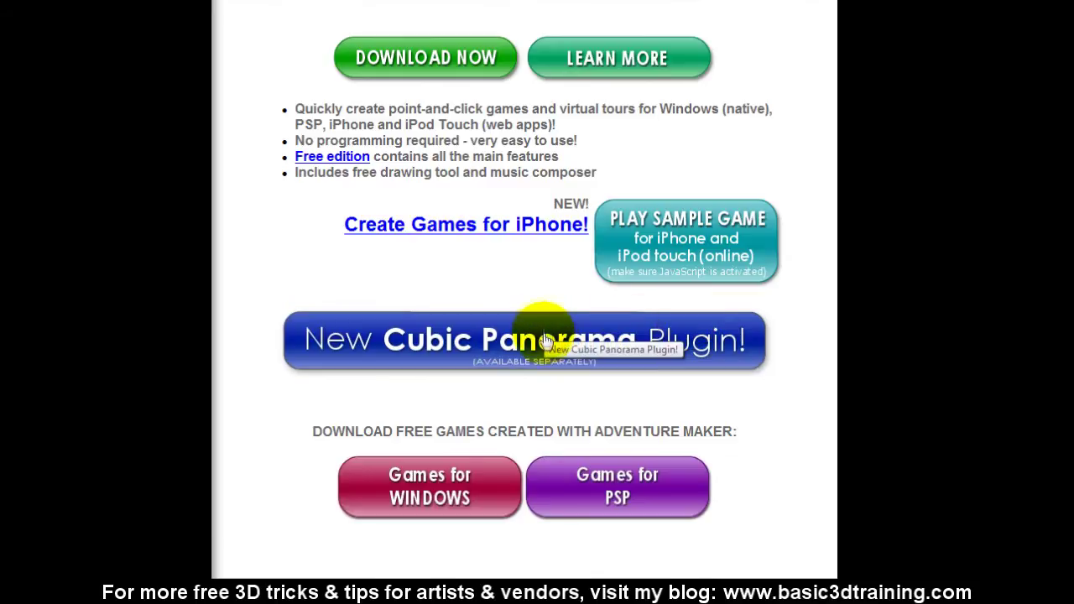
pyautogui.click(544, 345)
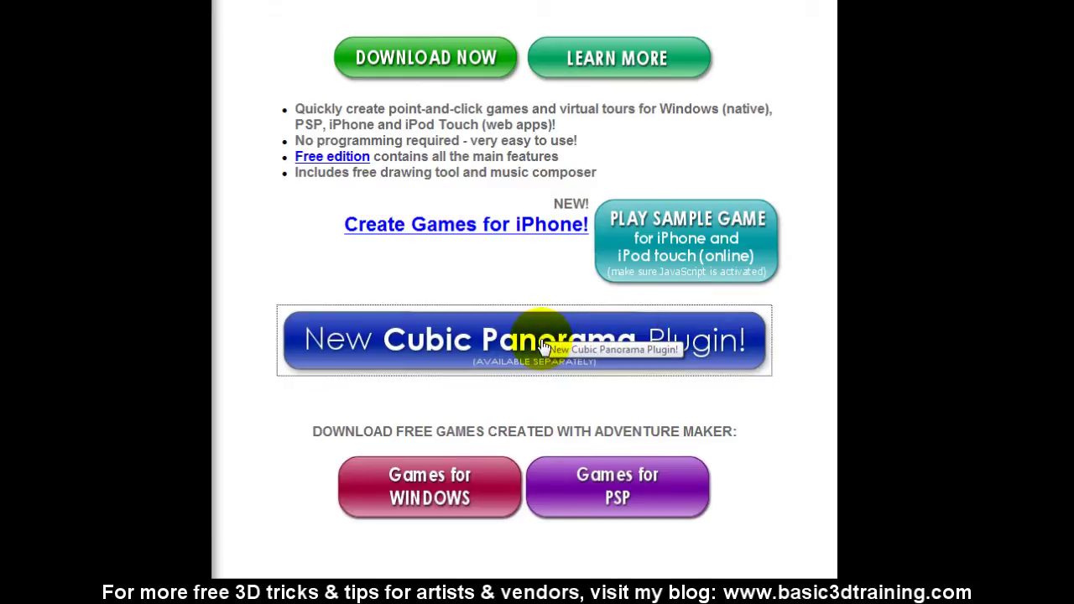
pyautogui.scroll(-7, 169, 379)
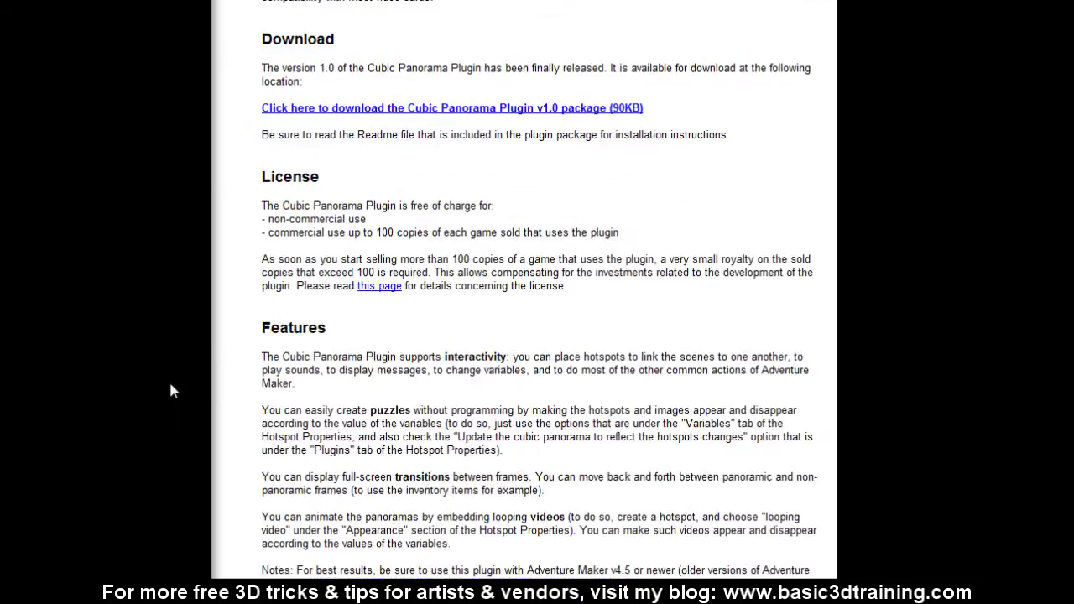
pyautogui.scroll(-10, 170, 390)
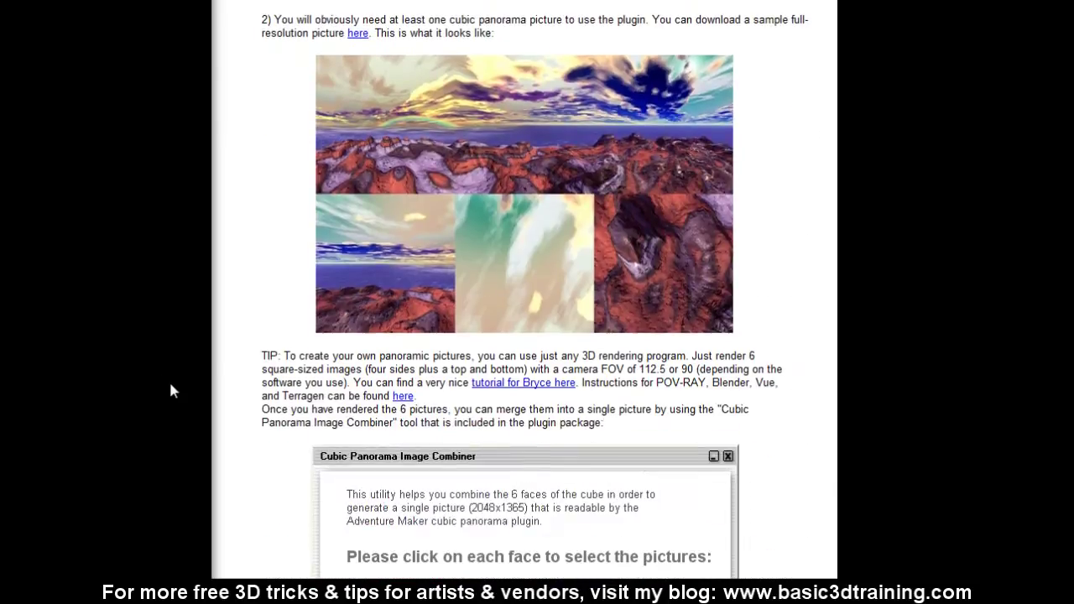
pyautogui.scroll(-4, 170, 390)
pyautogui.scroll(5, 170, 390)
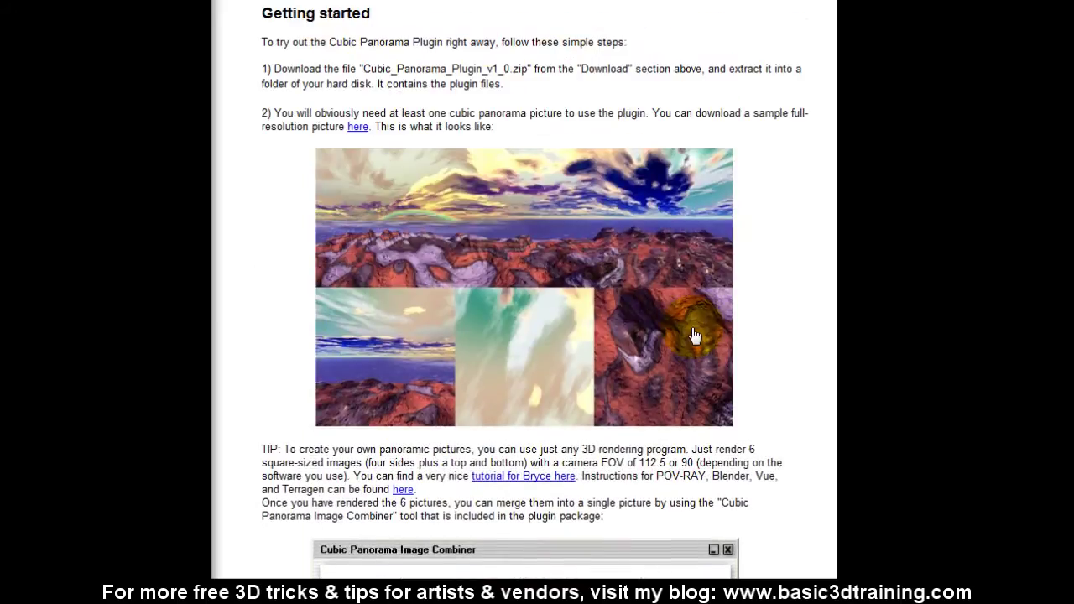
pyautogui.scroll(-5, 383, 376)
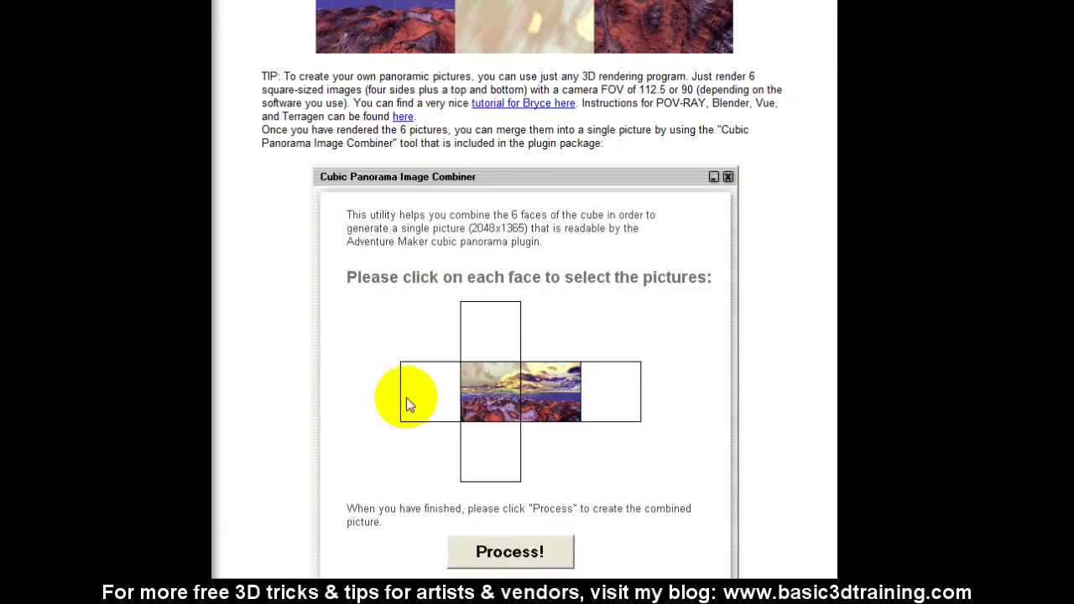
pyautogui.scroll(-12, 163, 403)
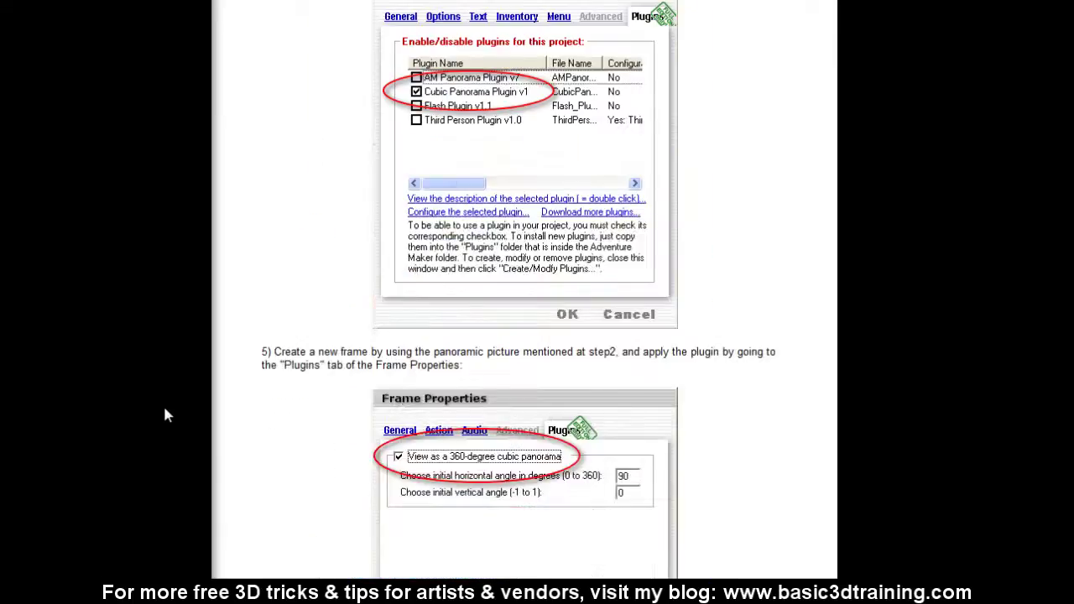
pyautogui.scroll(-5, 163, 403)
pyautogui.scroll(10, 760, 358)
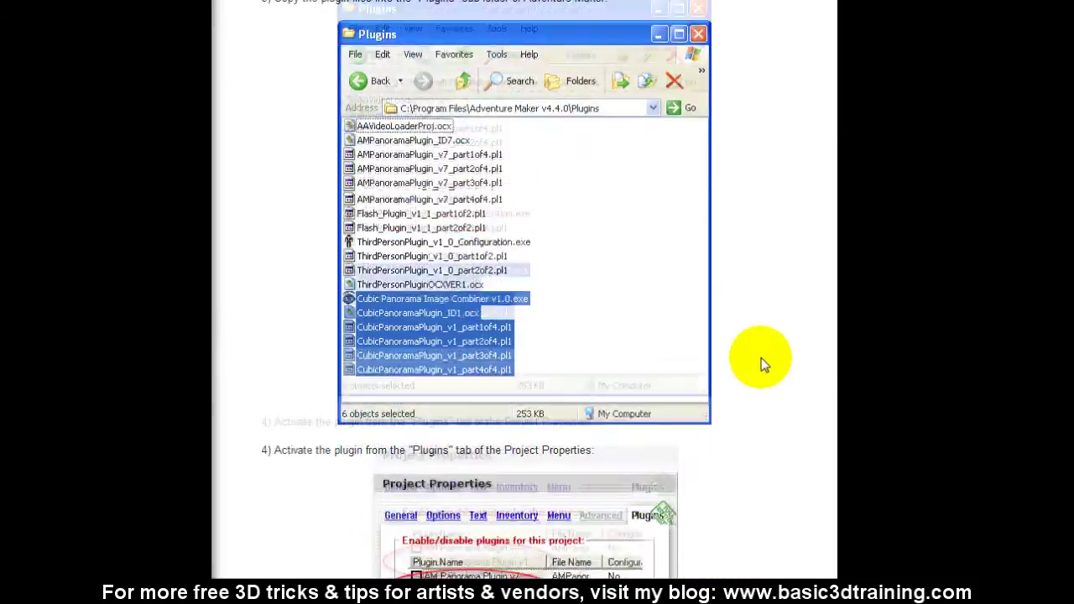
pyautogui.scroll(15, 761, 358)
pyautogui.scroll(-2, 702, 387)
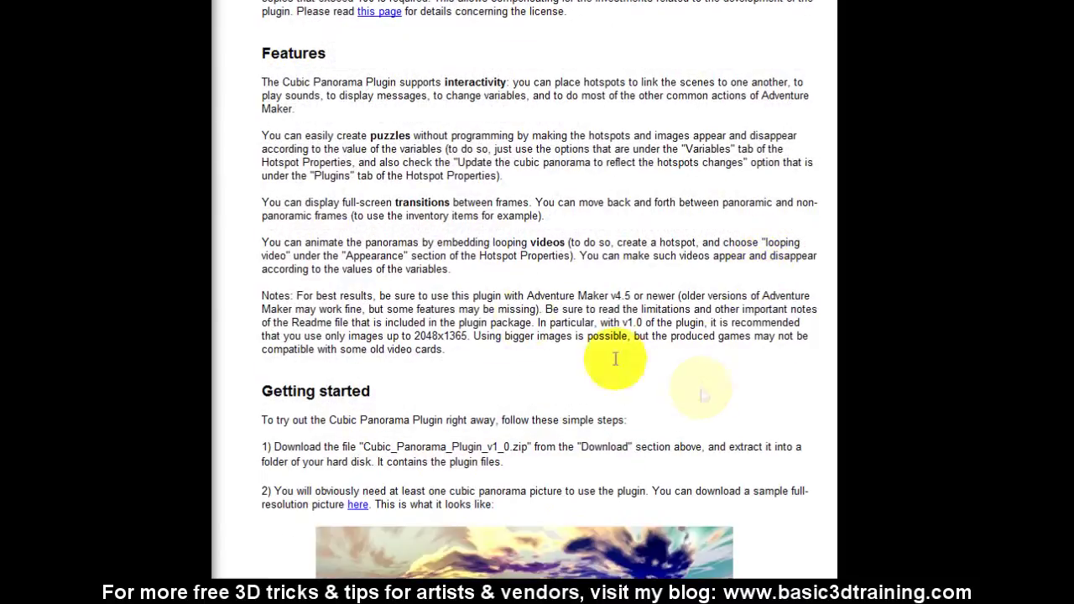
pyautogui.scroll(3, 615, 359)
pyautogui.scroll(-7, 187, 415)
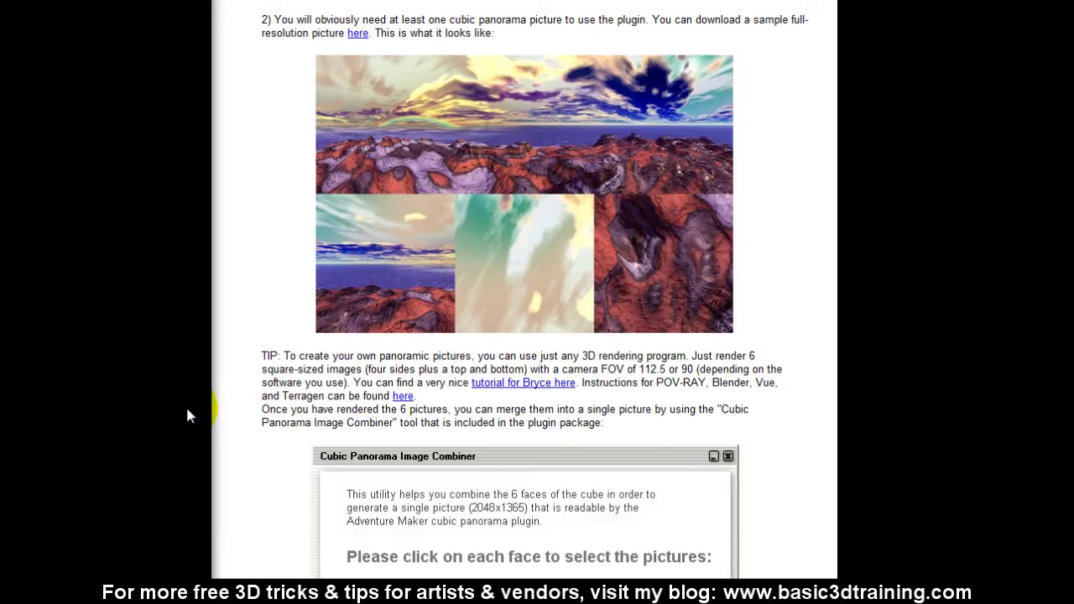
pyautogui.scroll(-2, 188, 411)
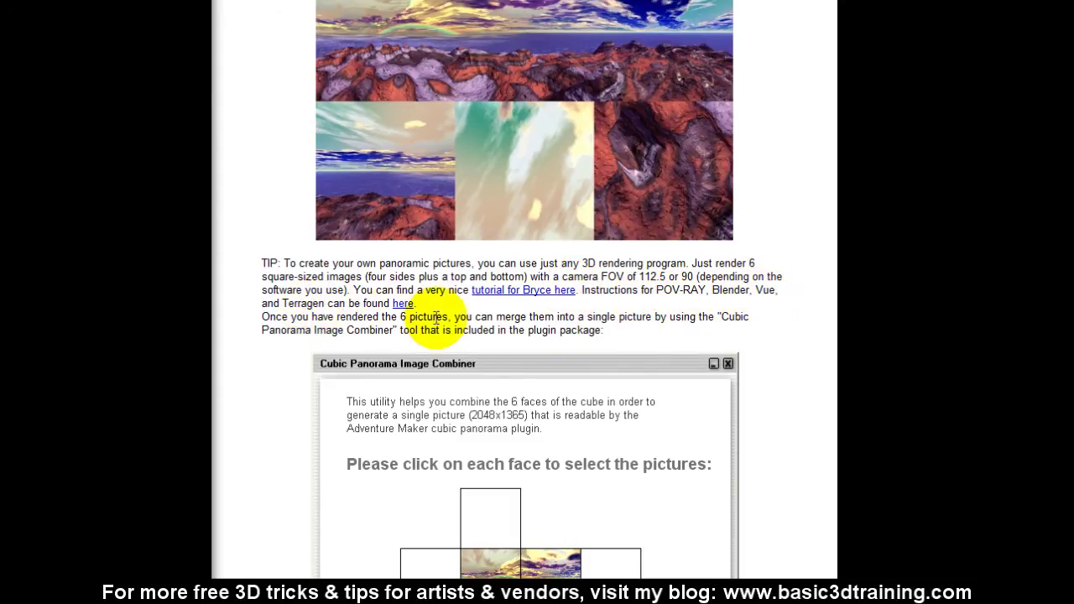
# - Follow the tip's 'here' link to the pipmak Making Cubic Panoramas page and jump to '6 3D Studio Max'
pyautogui.click(403, 304)
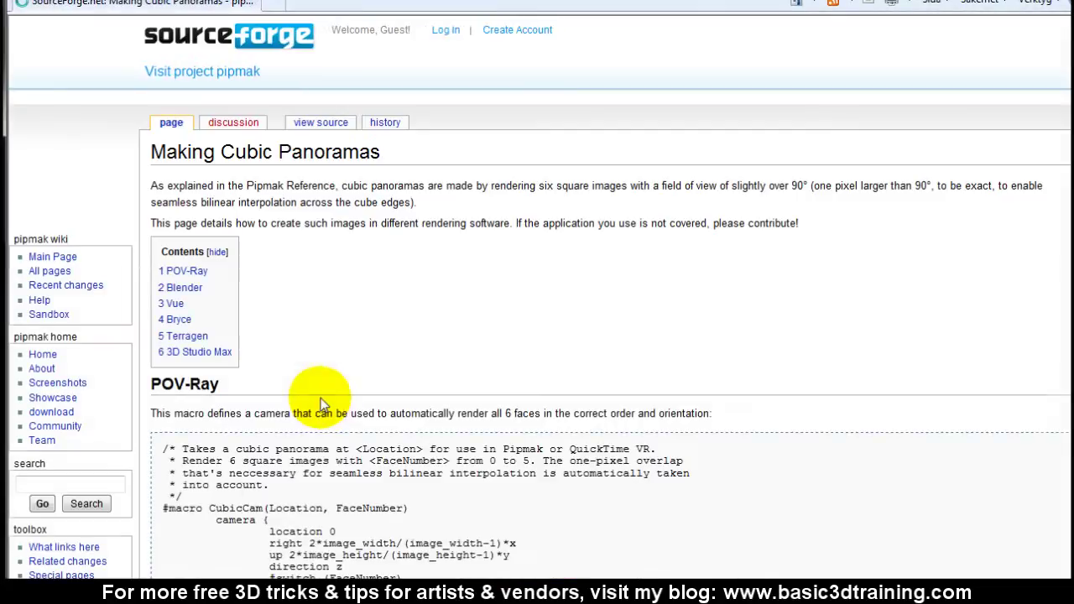
pyautogui.scroll(-3, 336, 415)
pyautogui.scroll(2, 338, 420)
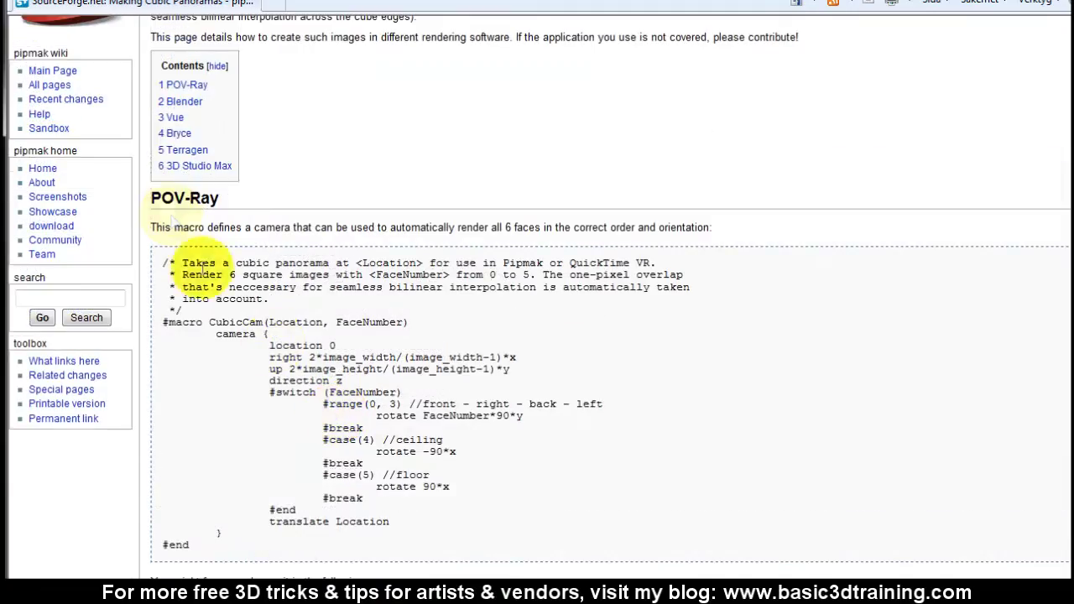
pyautogui.click(194, 168)
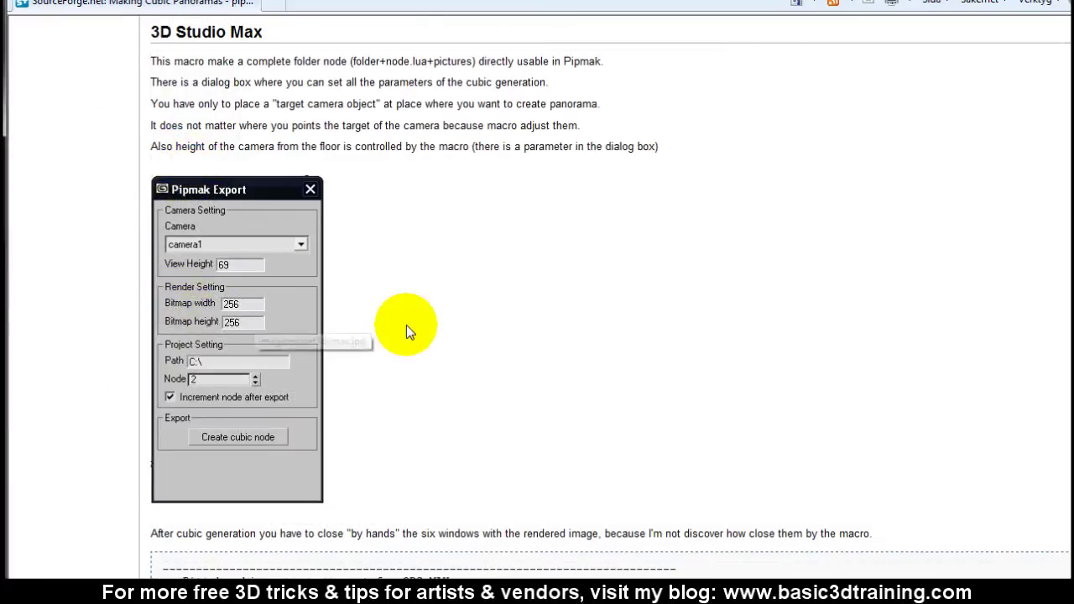
pyautogui.scroll(-3, 628, 288)
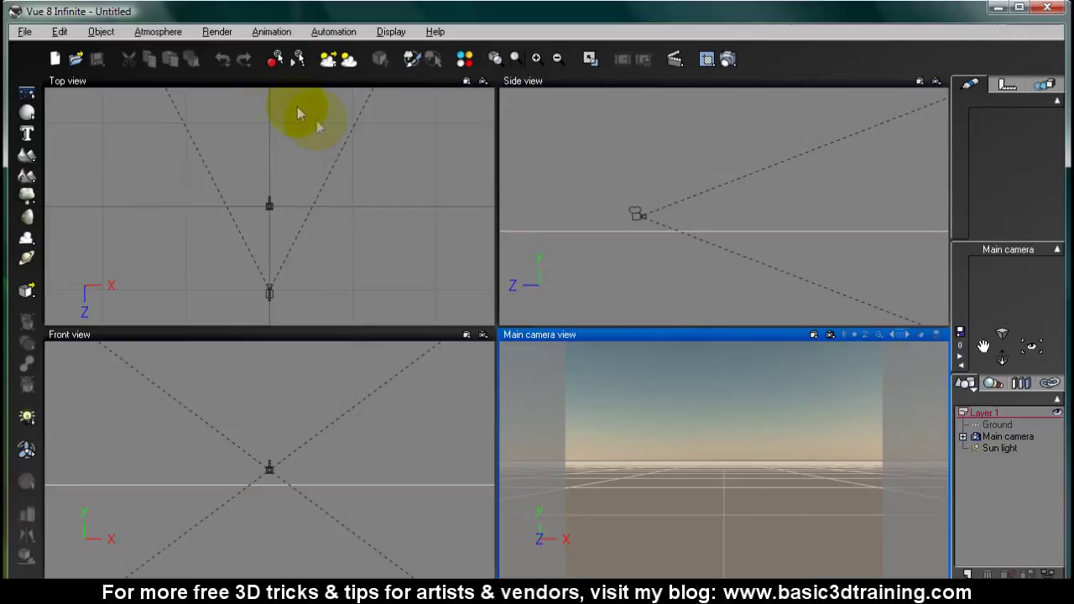
# - Replace the ground plane with the infinite Strata 6 procedural terrain preset
pyautogui.click(102, 31)
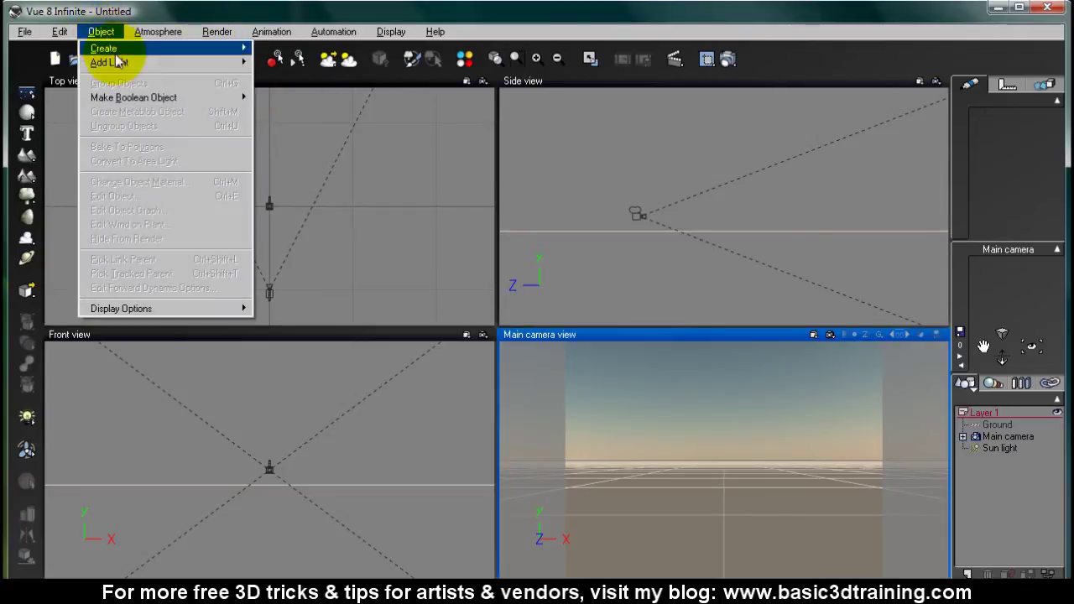
pyautogui.moveTo(112, 49)
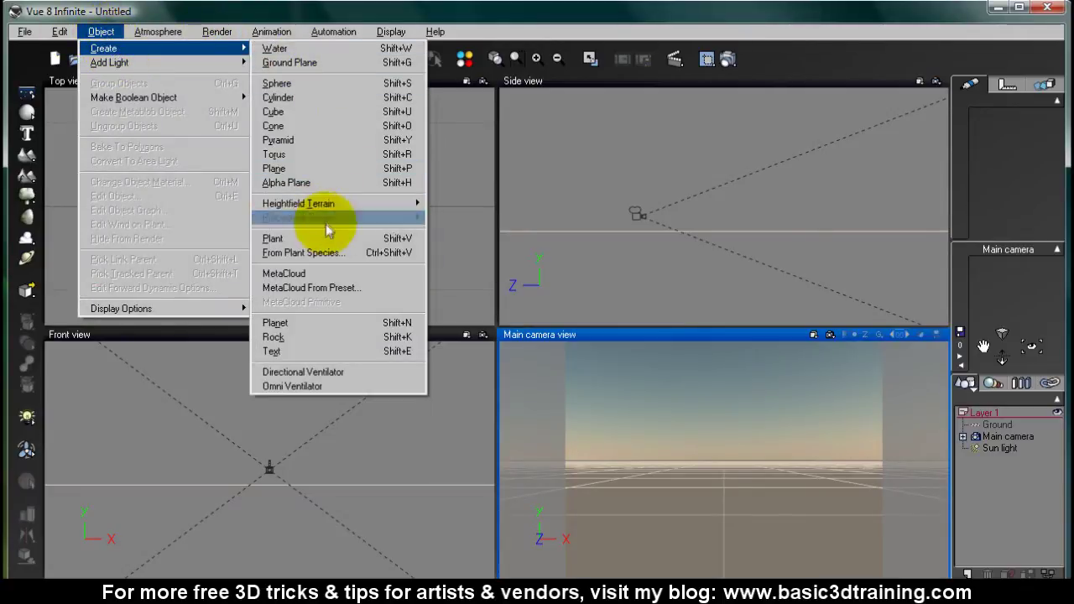
pyautogui.moveTo(329, 226)
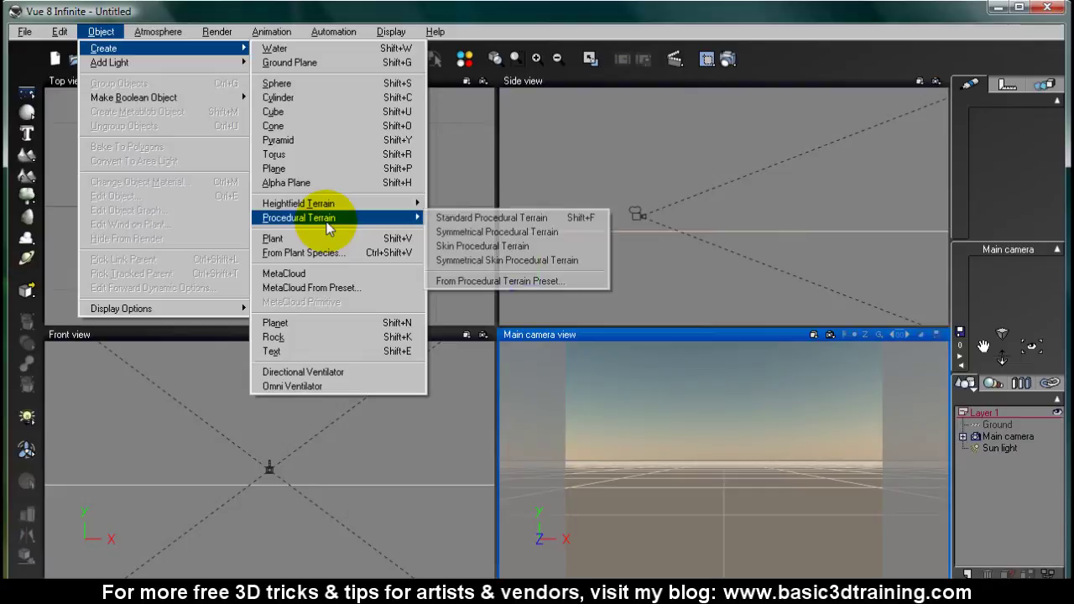
pyautogui.click(537, 280)
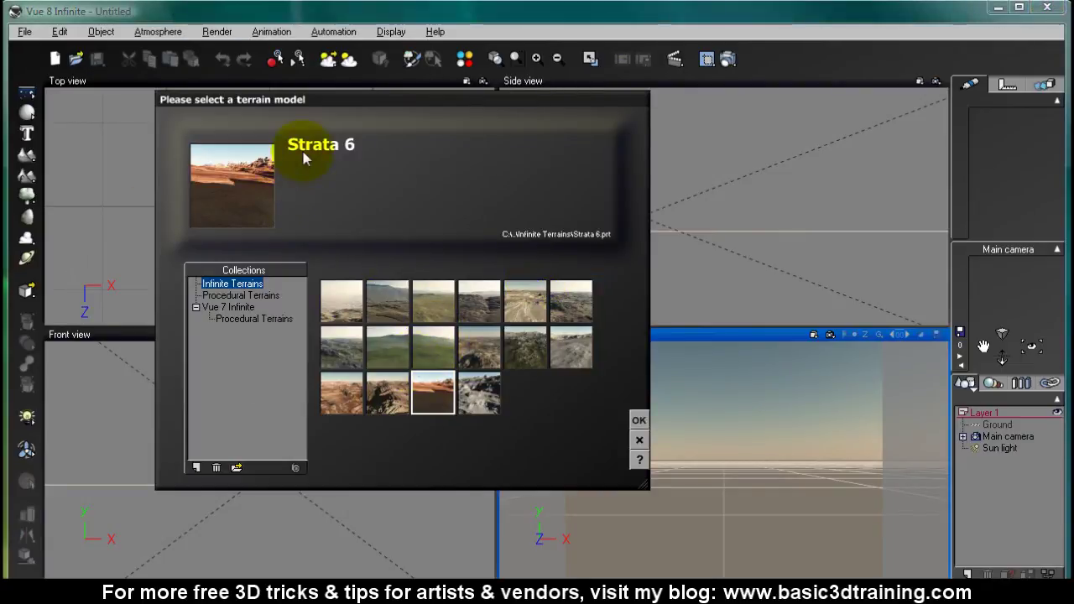
pyautogui.click(638, 421)
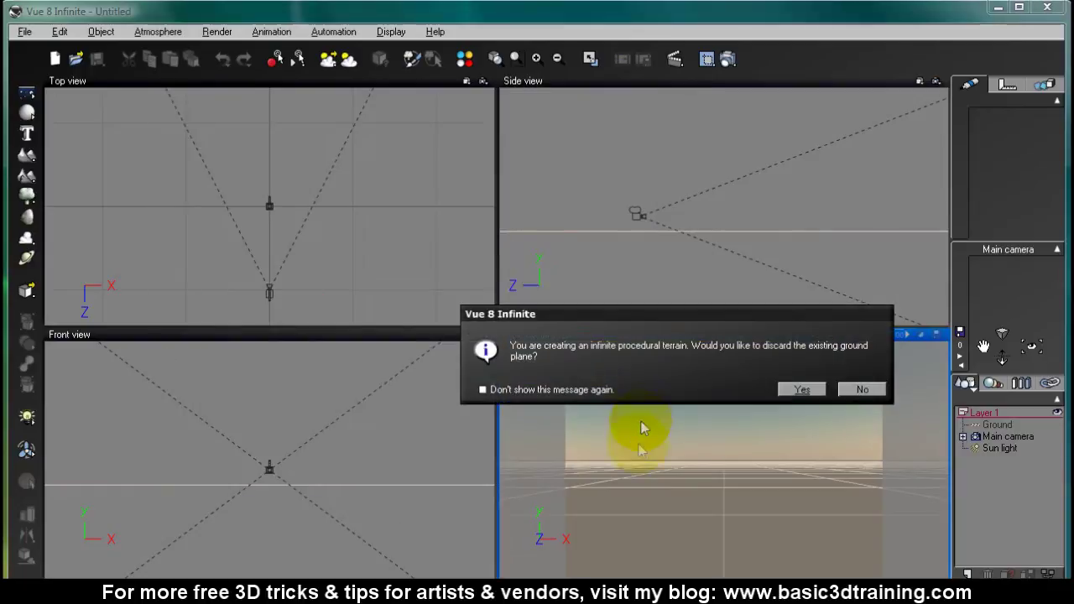
pyautogui.click(802, 391)
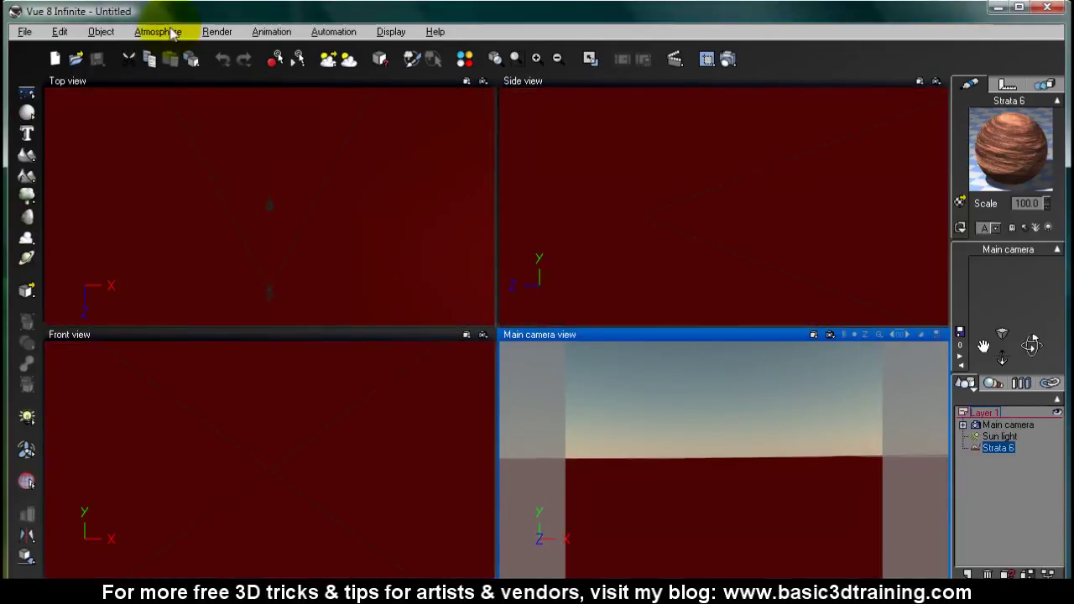
# - Load the Sunny Seaside atmosphere preset into the scene
pyautogui.click(161, 33)
pyautogui.click(170, 48)
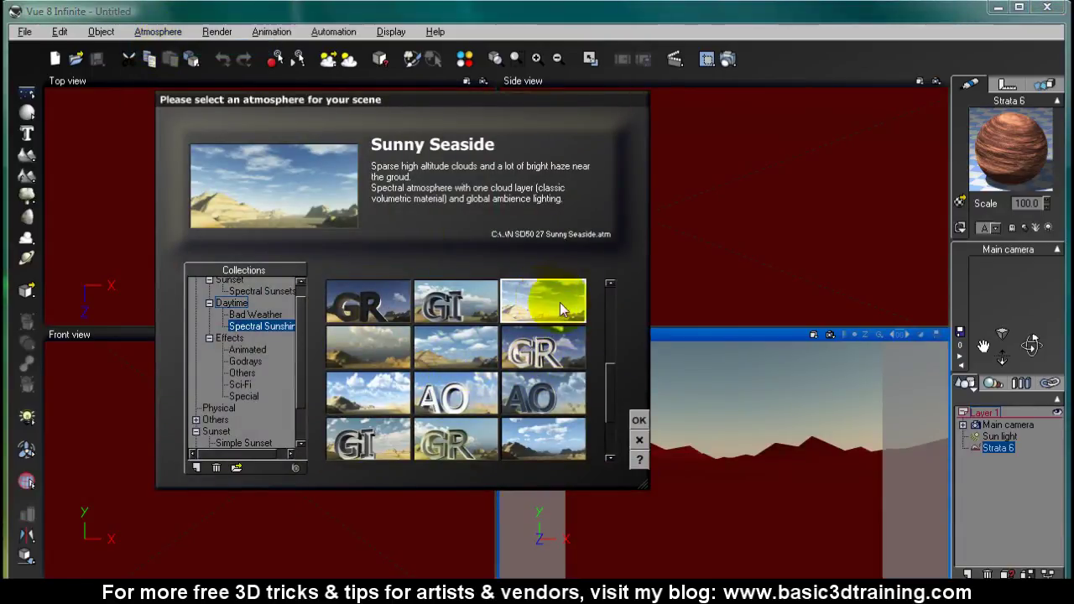
pyautogui.click(640, 420)
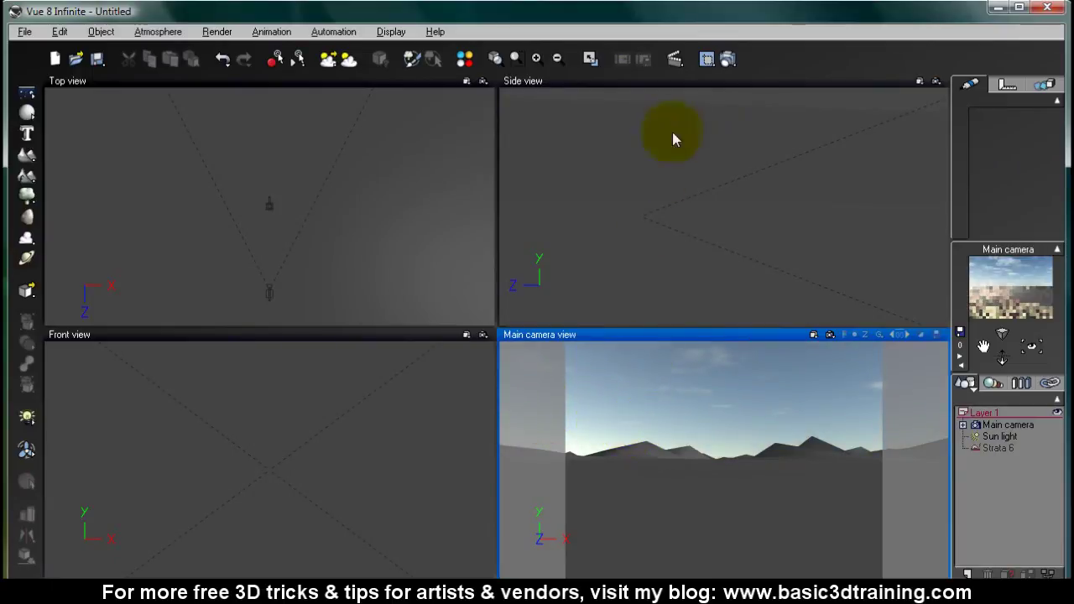
# - Select the Sun light and drag it higher in the Side view and sideways in the Top view
pyautogui.click(698, 117)
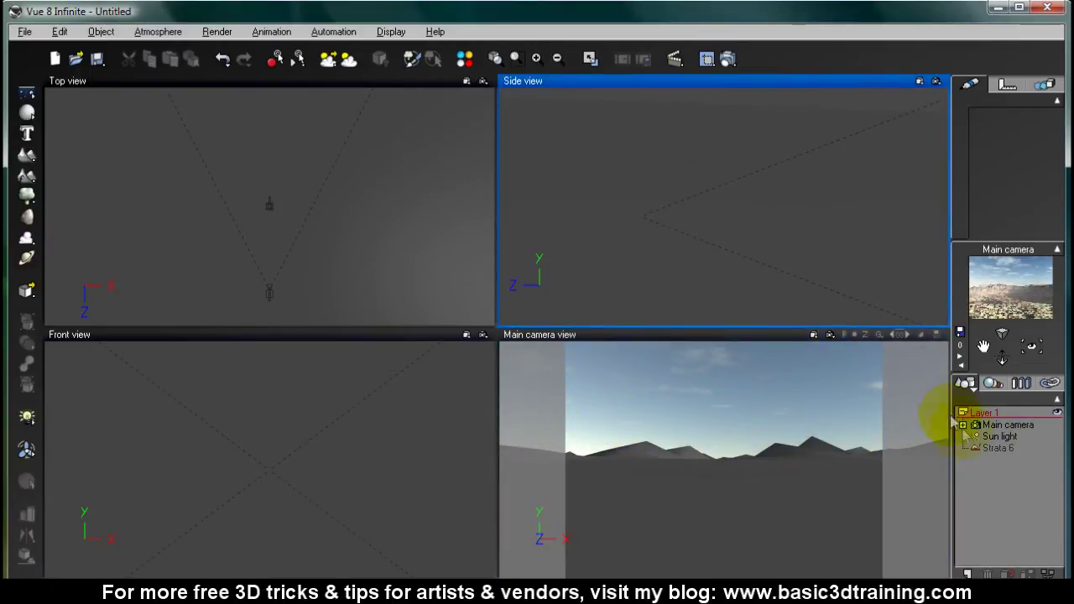
pyautogui.click(1002, 436)
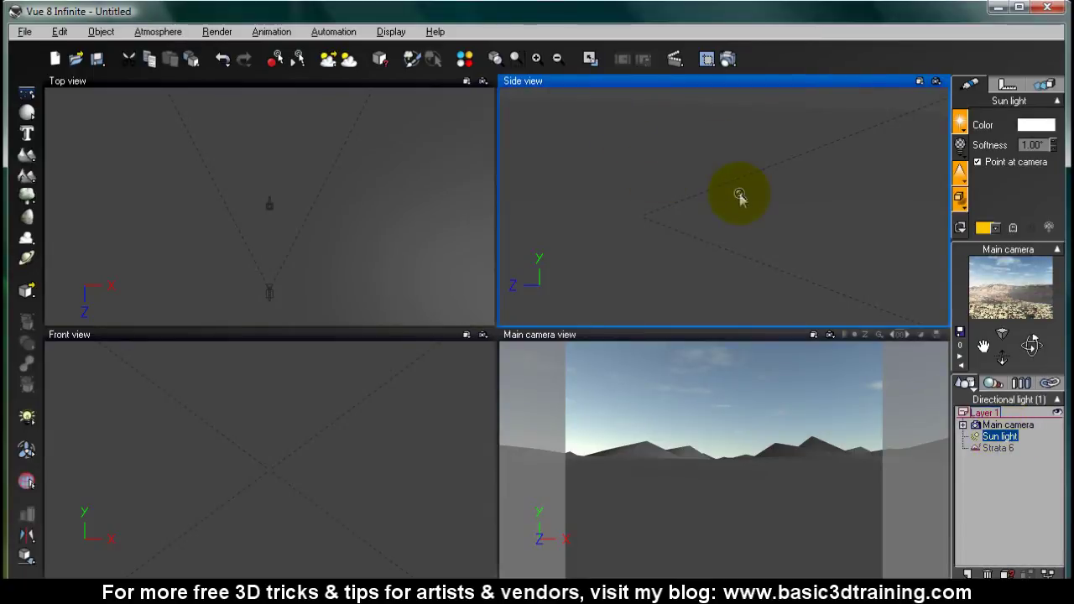
pyautogui.moveTo(741, 189)
pyautogui.mouseDown()
pyautogui.moveTo(780, 156)
pyautogui.moveTo(761, 210)
pyautogui.mouseUp()
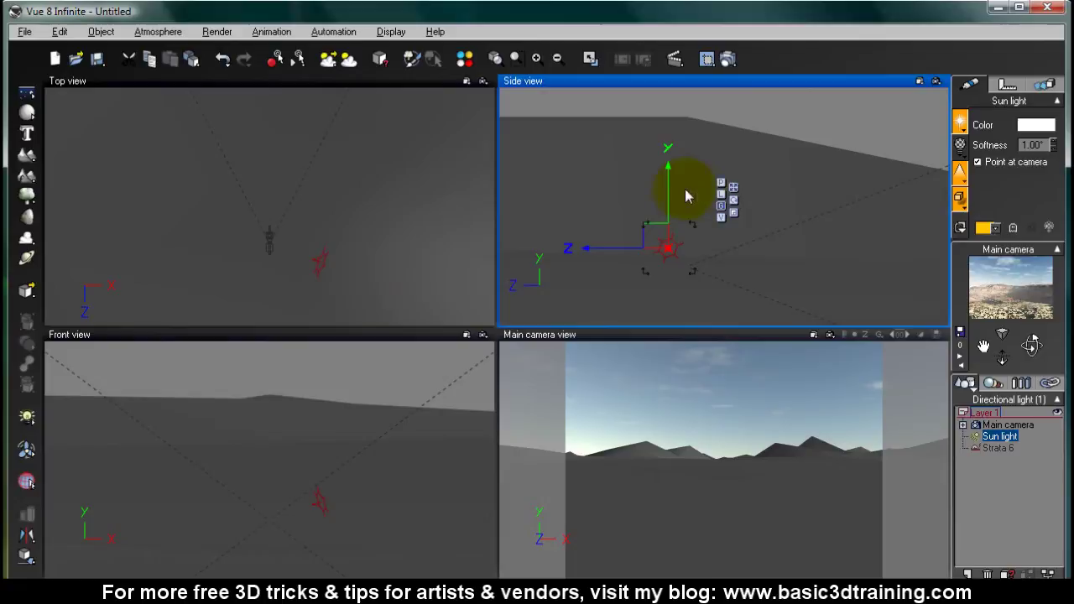
pyautogui.moveTo(656, 241); pyautogui.dragTo(646, 210)
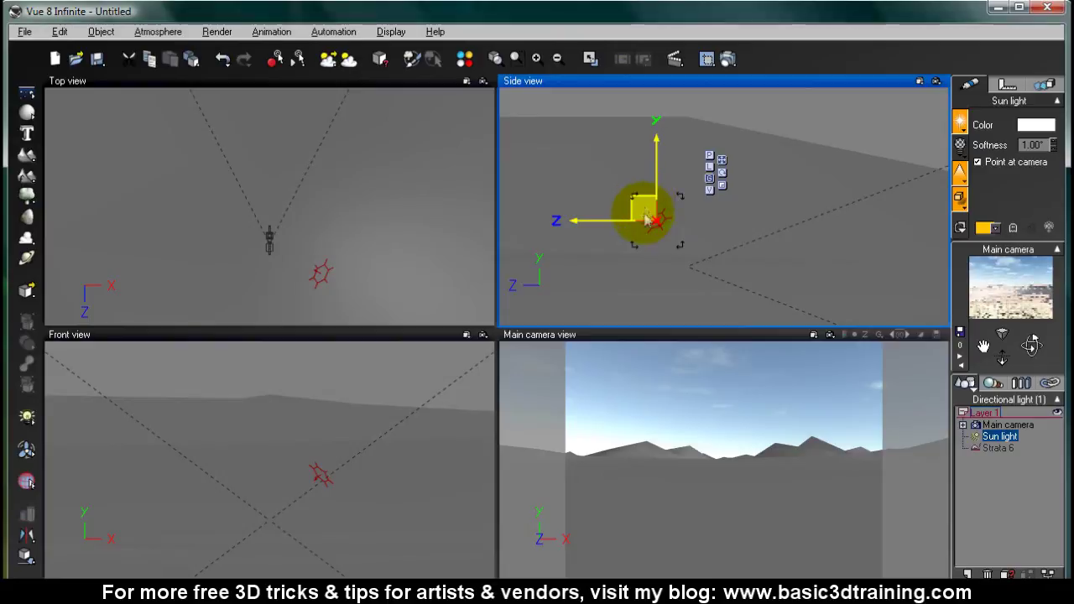
pyautogui.click(276, 83)
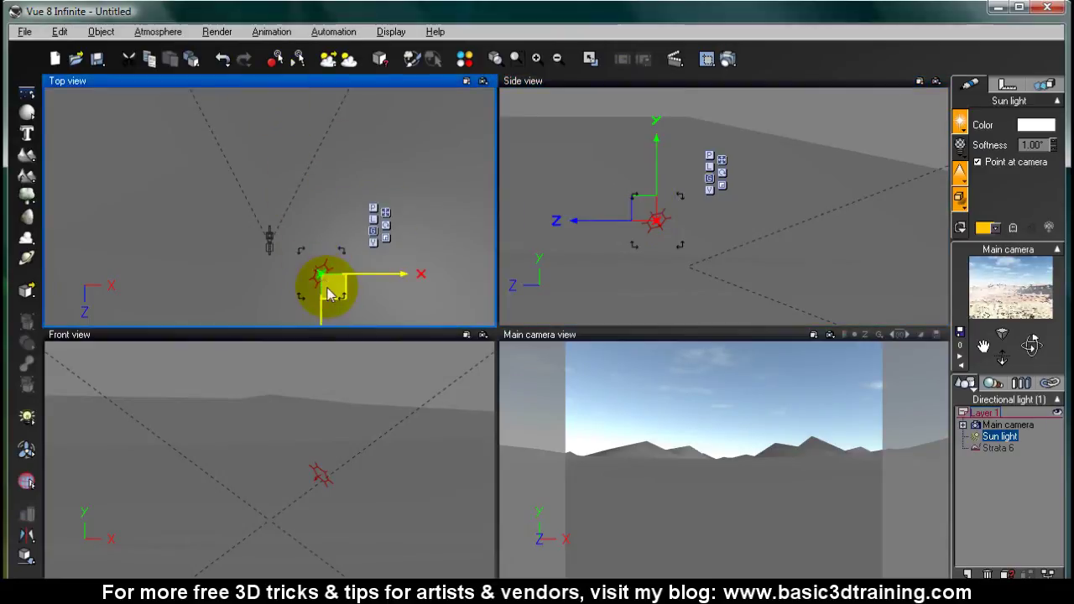
pyautogui.moveTo(333, 296); pyautogui.dragTo(365, 252)
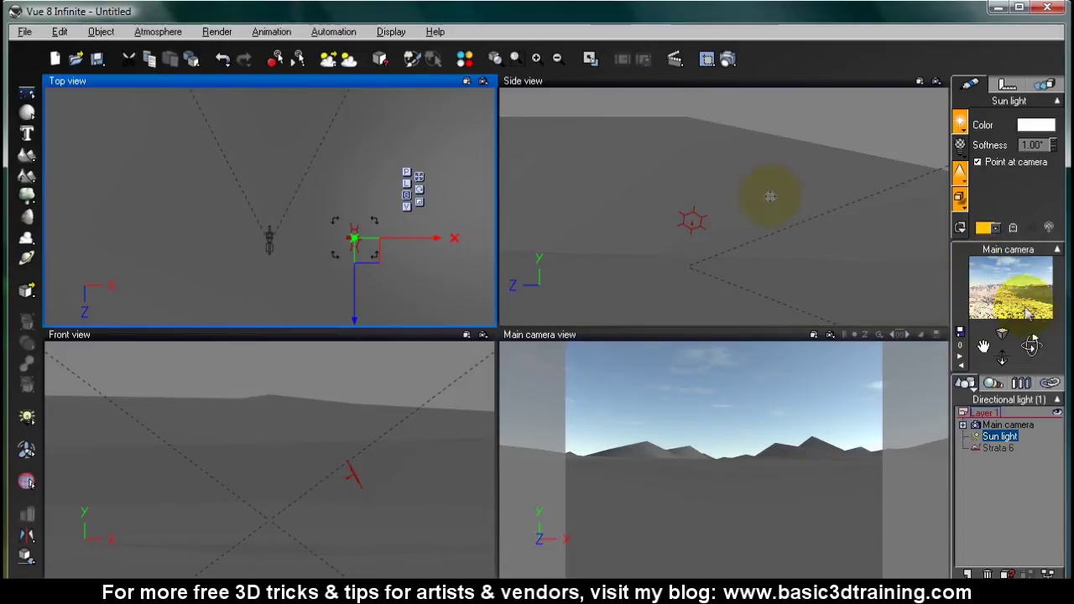
# - In the Atmosphere Editor's Light tab, set the light intensity to 0
pyautogui.click(158, 31)
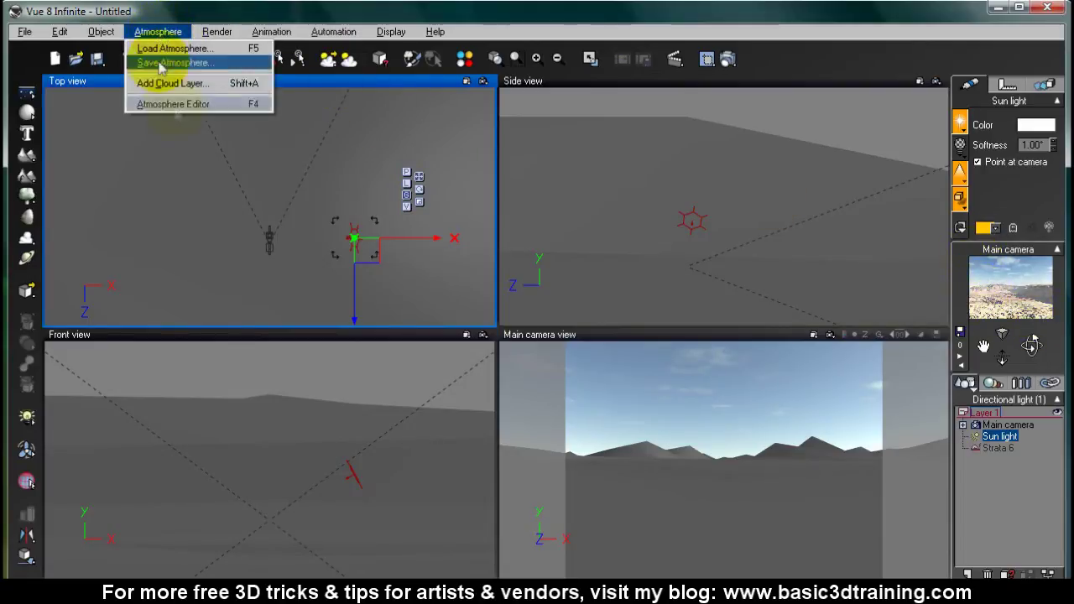
pyautogui.click(173, 109)
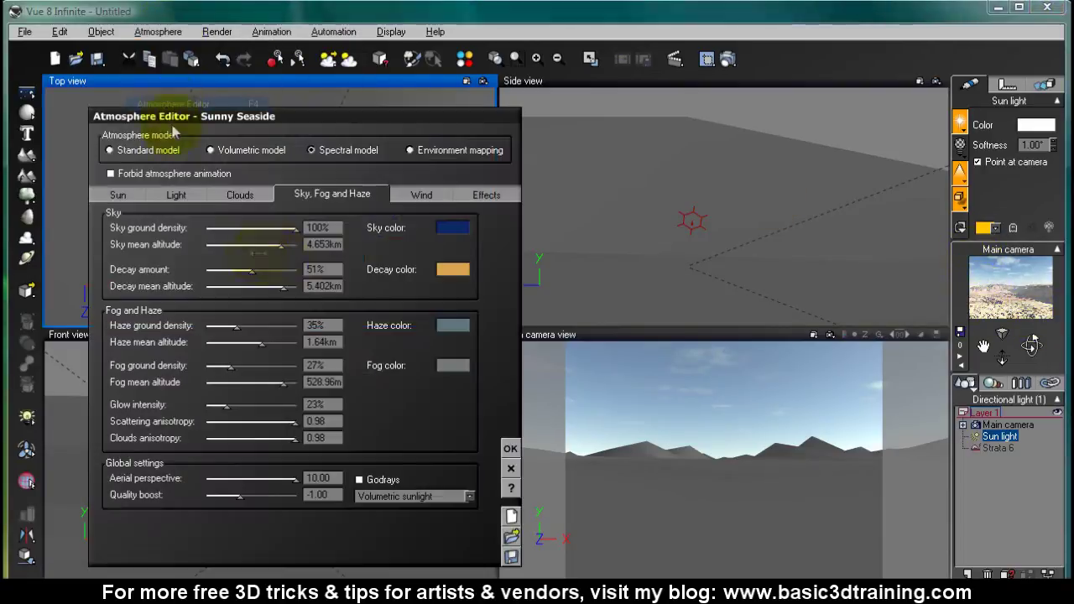
pyautogui.click(172, 200)
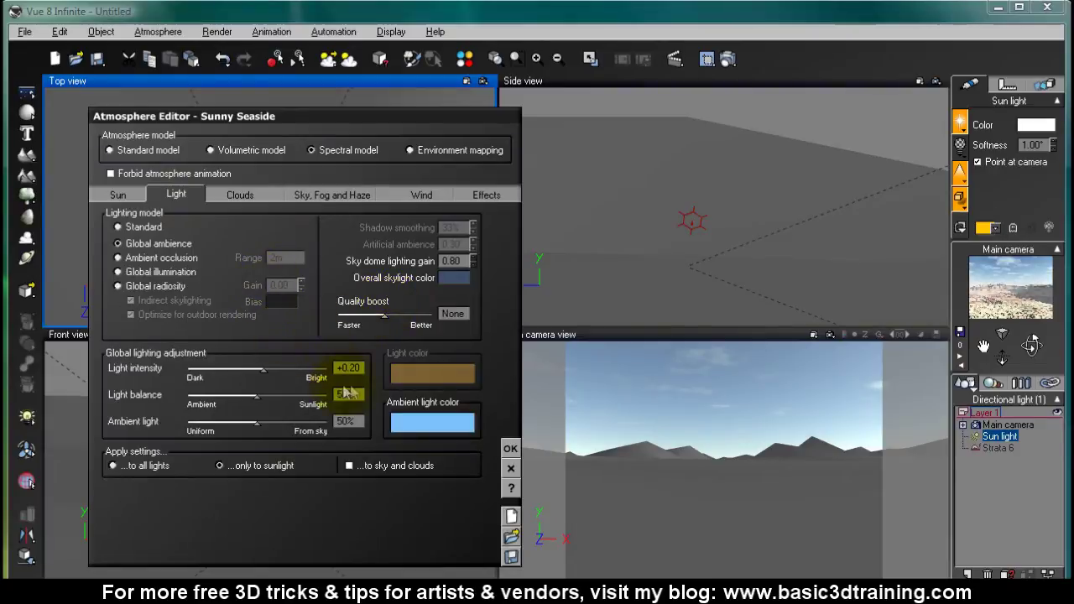
pyautogui.moveTo(361, 370); pyautogui.dragTo(322, 369)
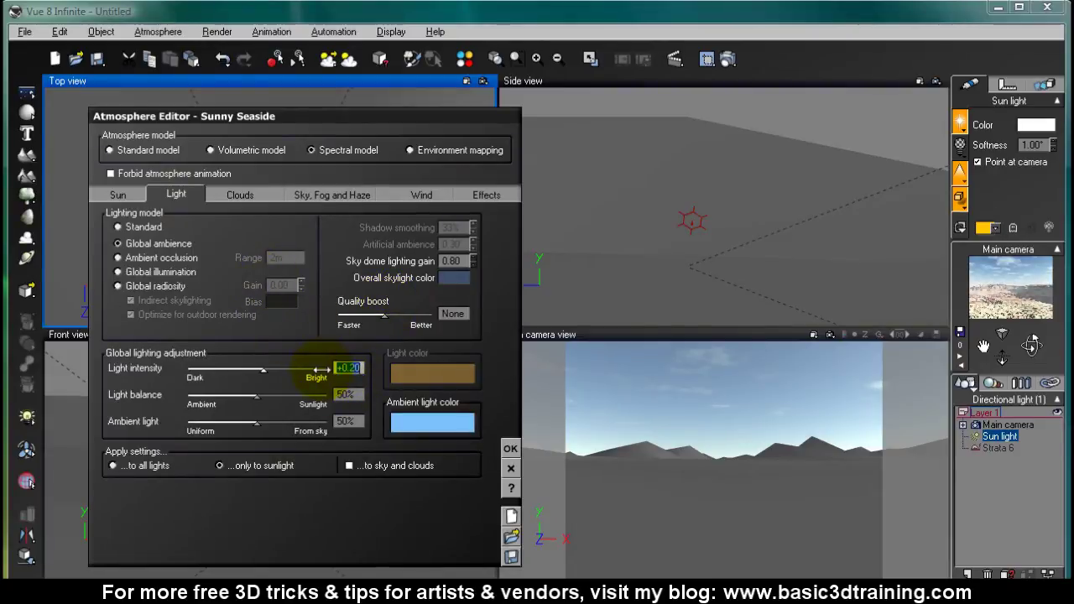
pyautogui.write('0')
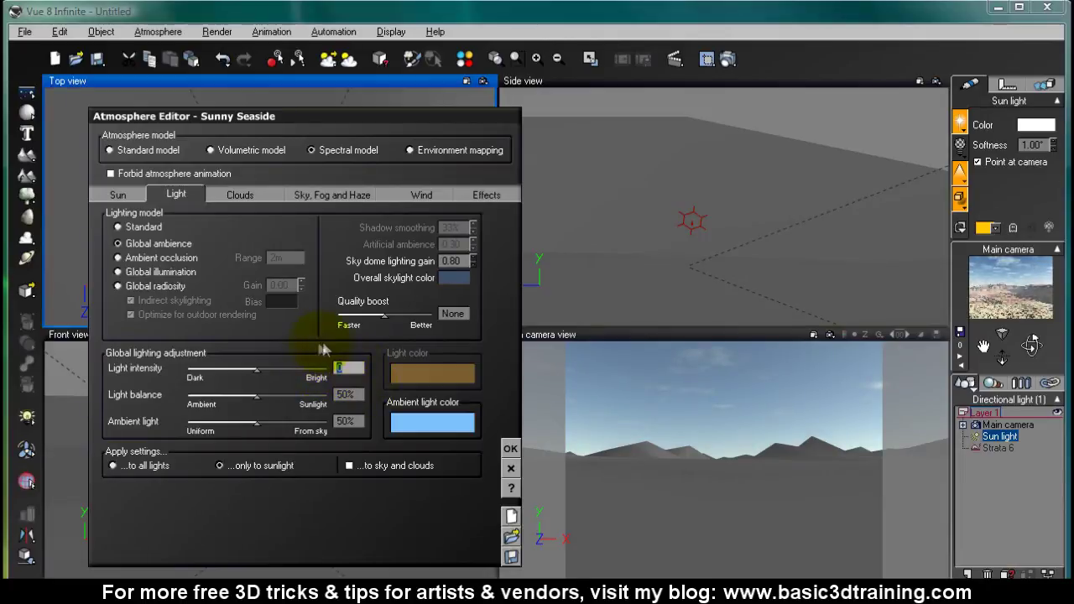
pyautogui.click(461, 312)
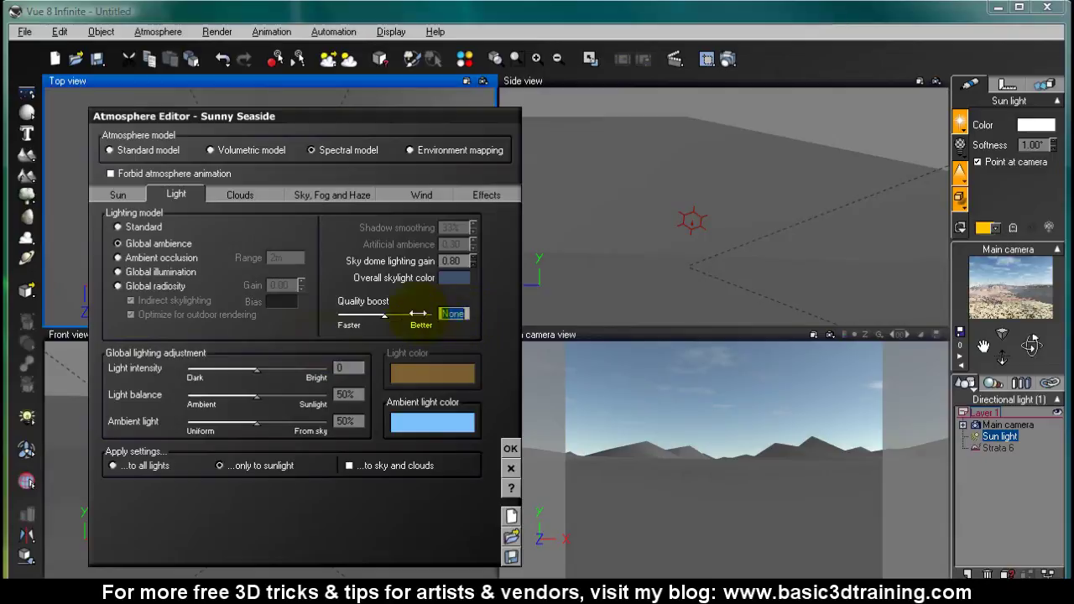
# - Set the Sky, Fog and Haze quality boost to 3 and apply the atmosphere changes
pyautogui.click(298, 192)
pyautogui.click(323, 495)
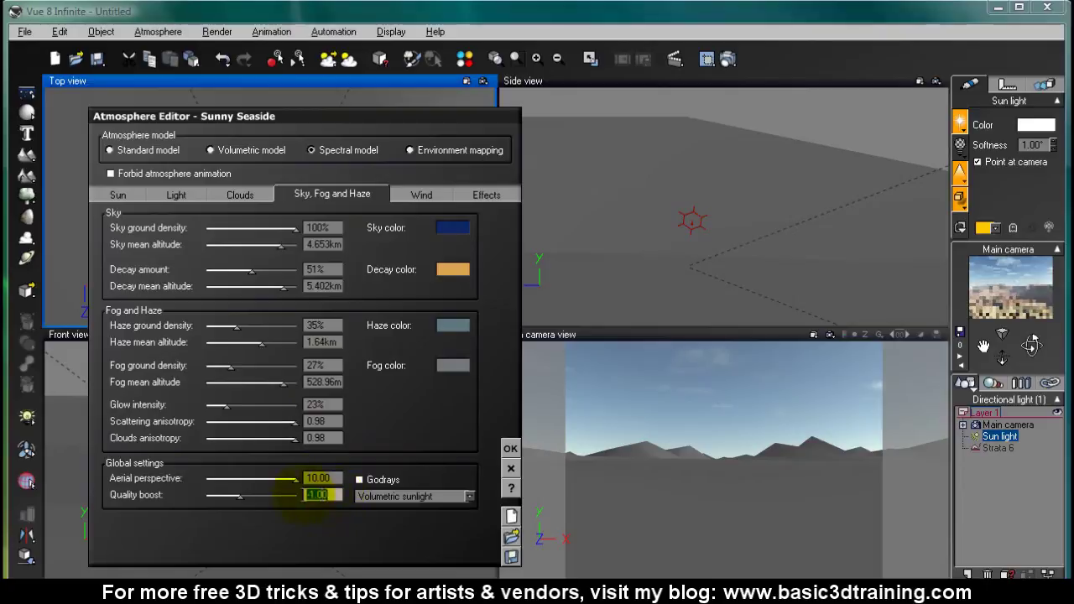
pyautogui.write('3')
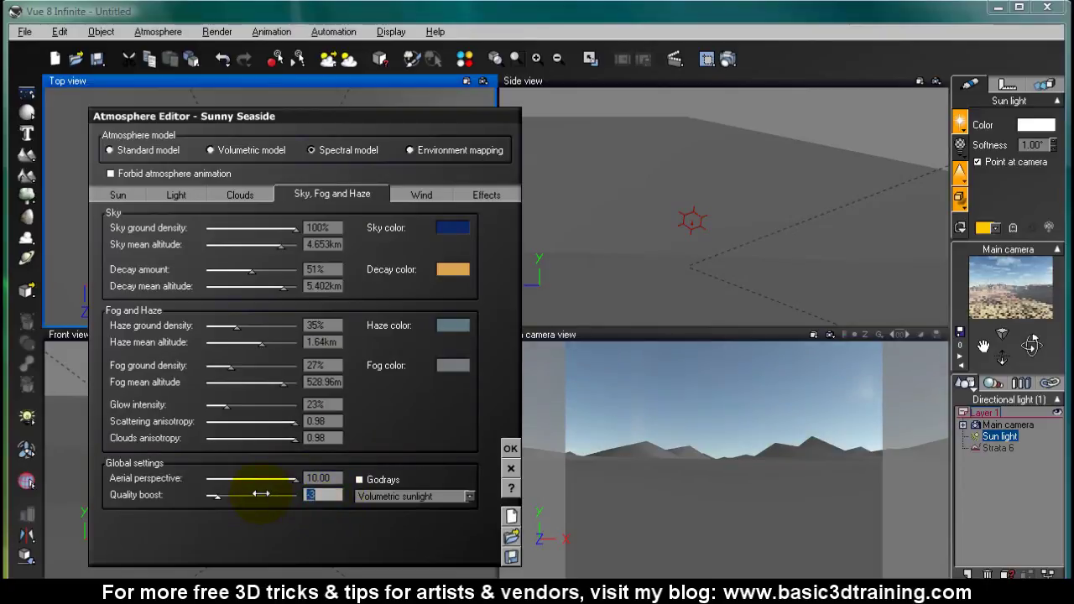
pyautogui.click(177, 196)
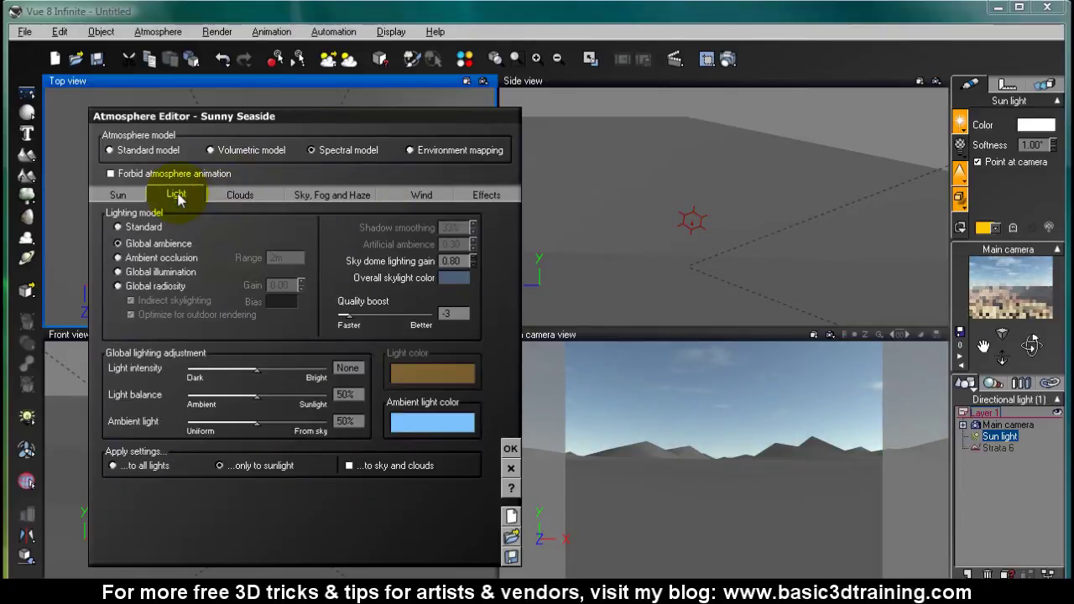
pyautogui.click(511, 467)
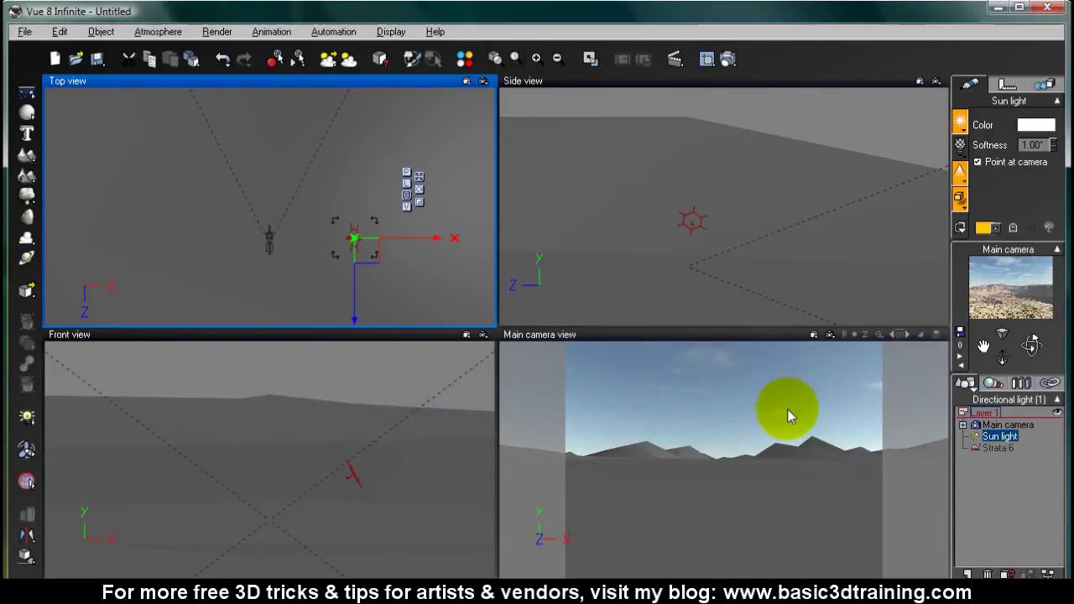
# - Select the Main camera, enter a height of 1.8 and lock the Height field
pyautogui.click(1021, 426)
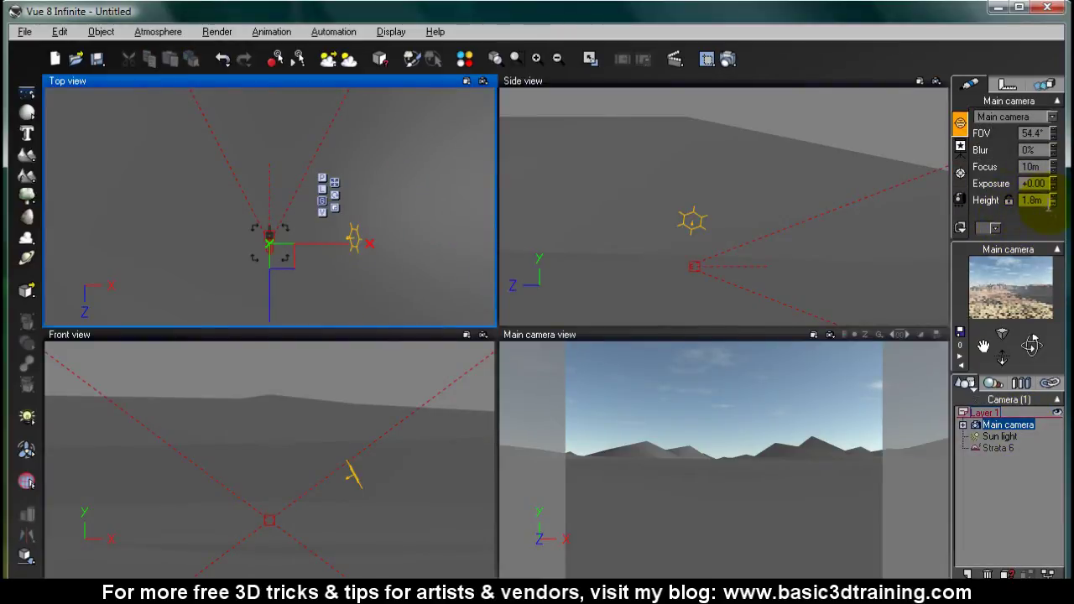
pyautogui.click(1033, 200)
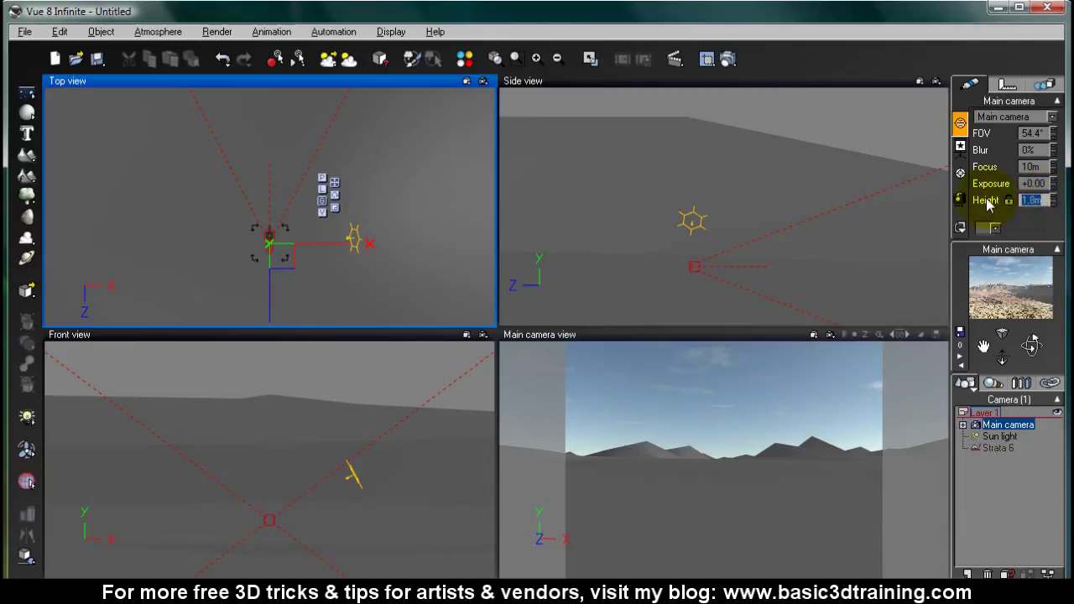
pyautogui.write('1.8')
pyautogui.press('Return')
pyautogui.click(1009, 201)
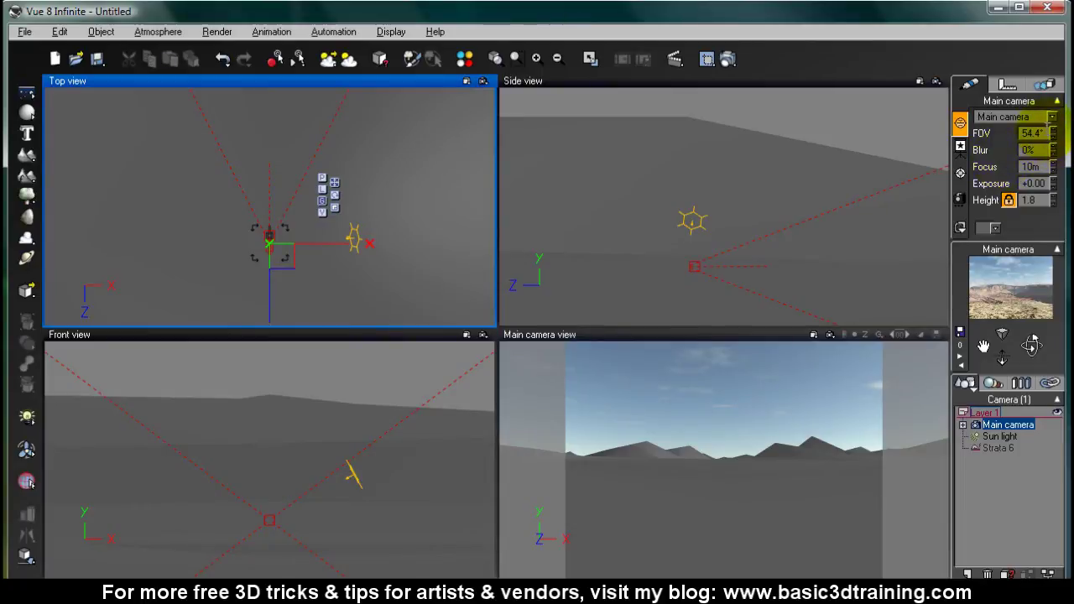
# - Enter 90 as the Main camera's field of view value
pyautogui.click(1032, 132)
pyautogui.write('90')
pyautogui.press('Return')
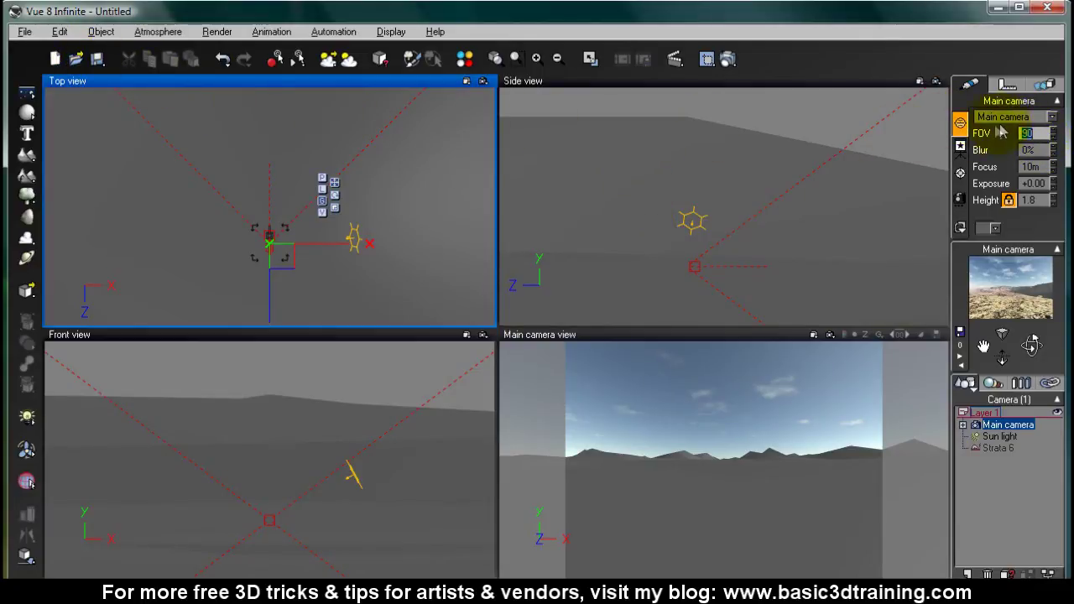
pyautogui.click(23, 32)
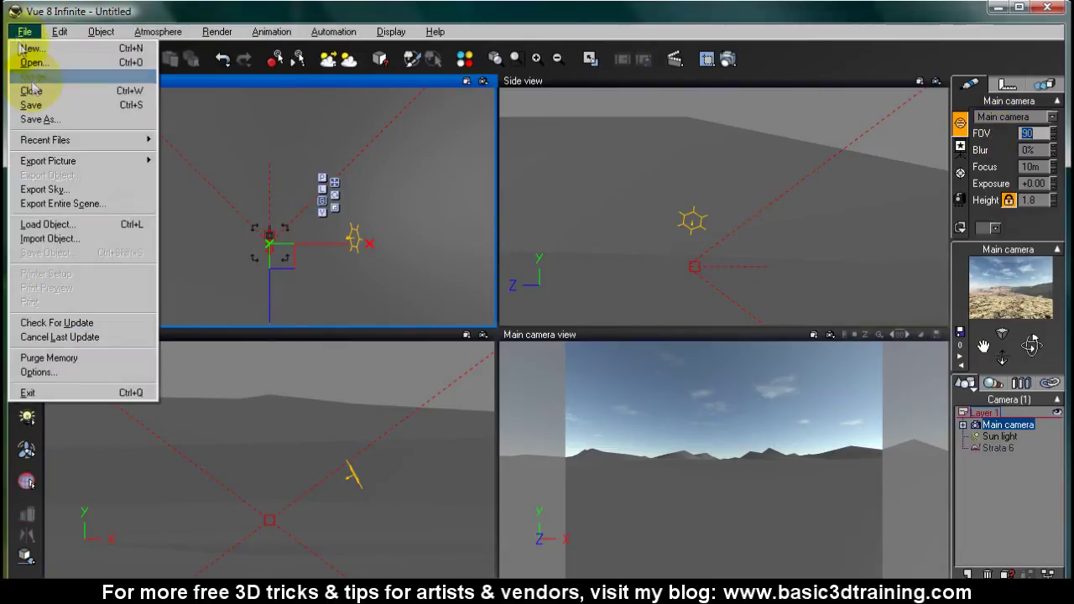
pyautogui.click(38, 373)
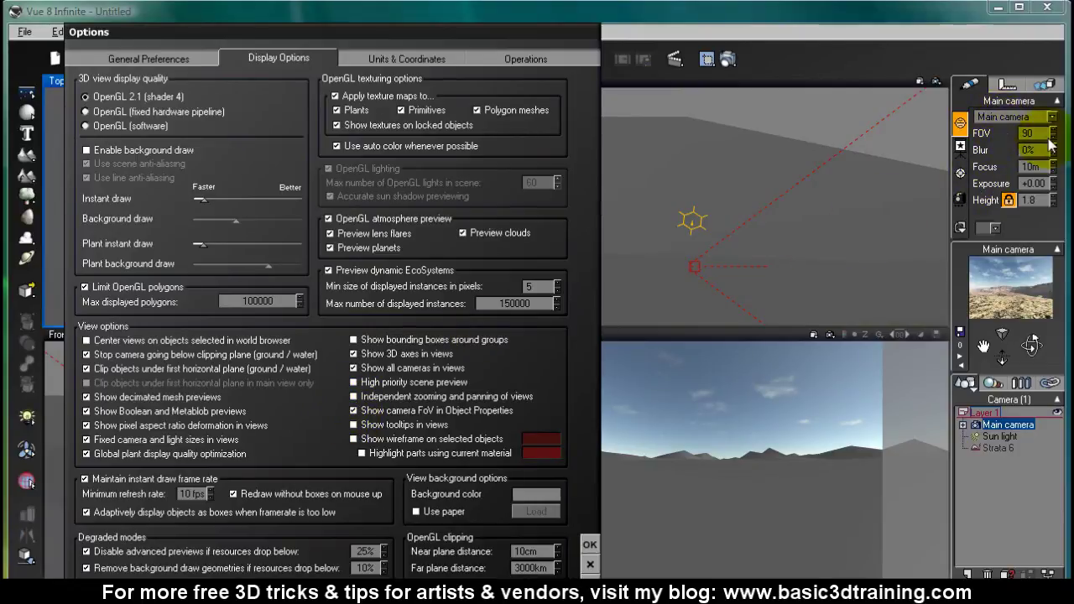
pyautogui.click(590, 545)
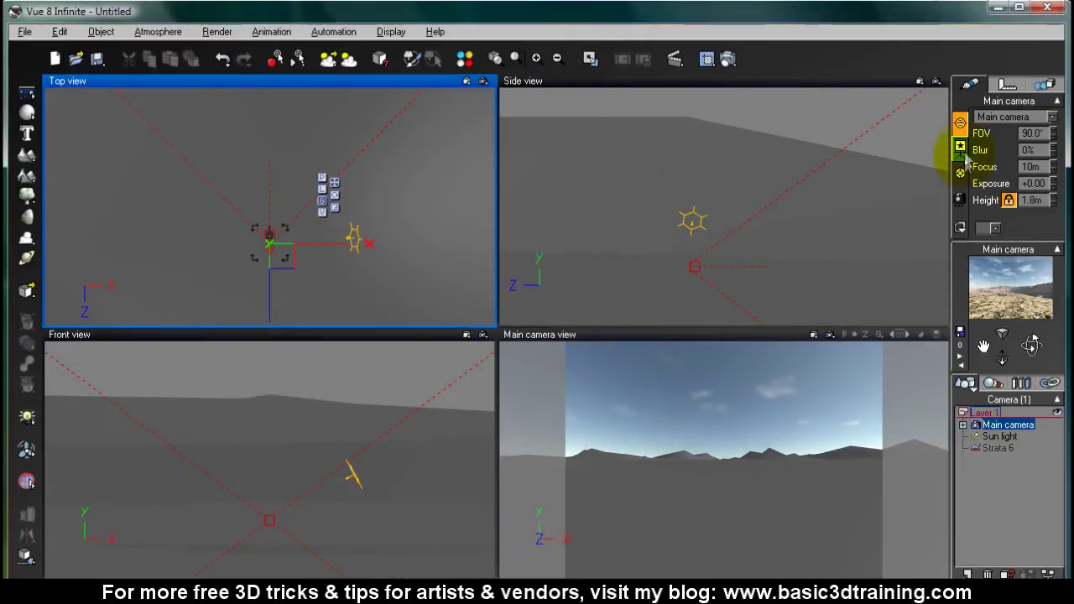
# - Set the Main camera's Z position to 0
pyautogui.click(1008, 86)
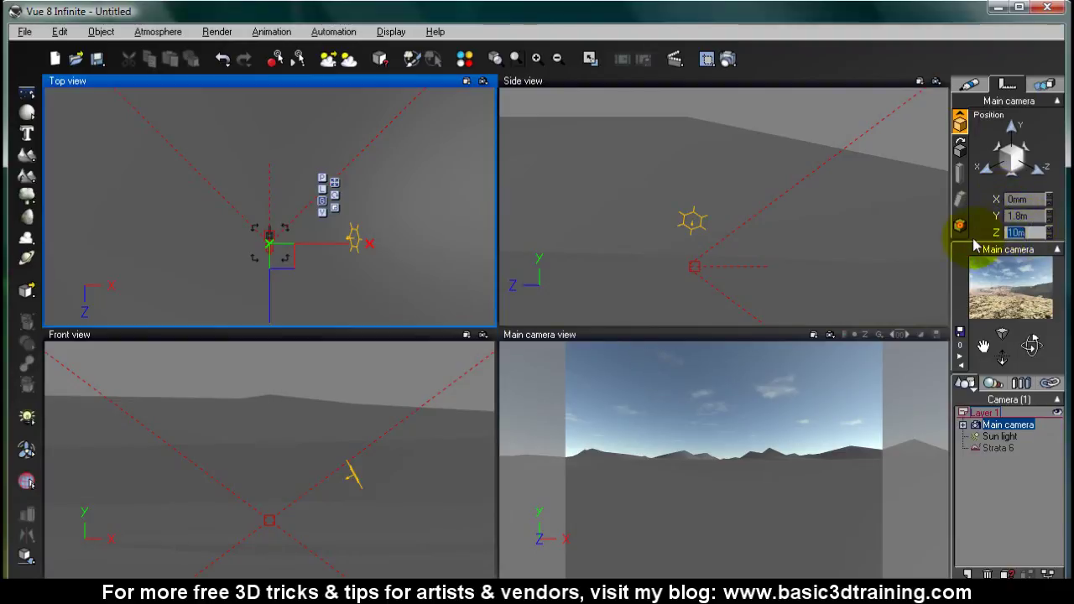
pyautogui.write('0')
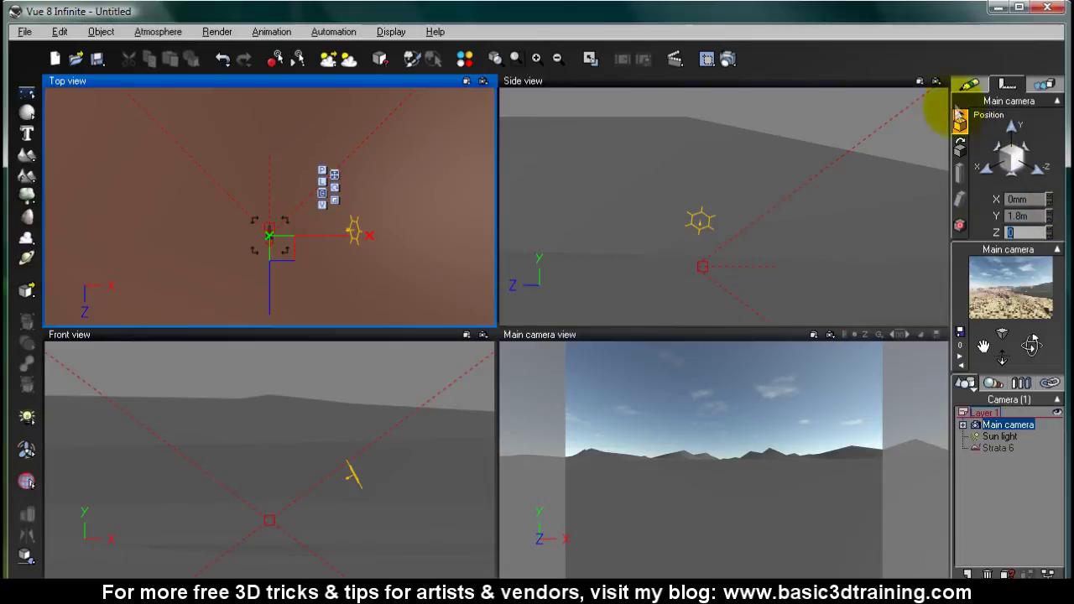
pyautogui.click(968, 84)
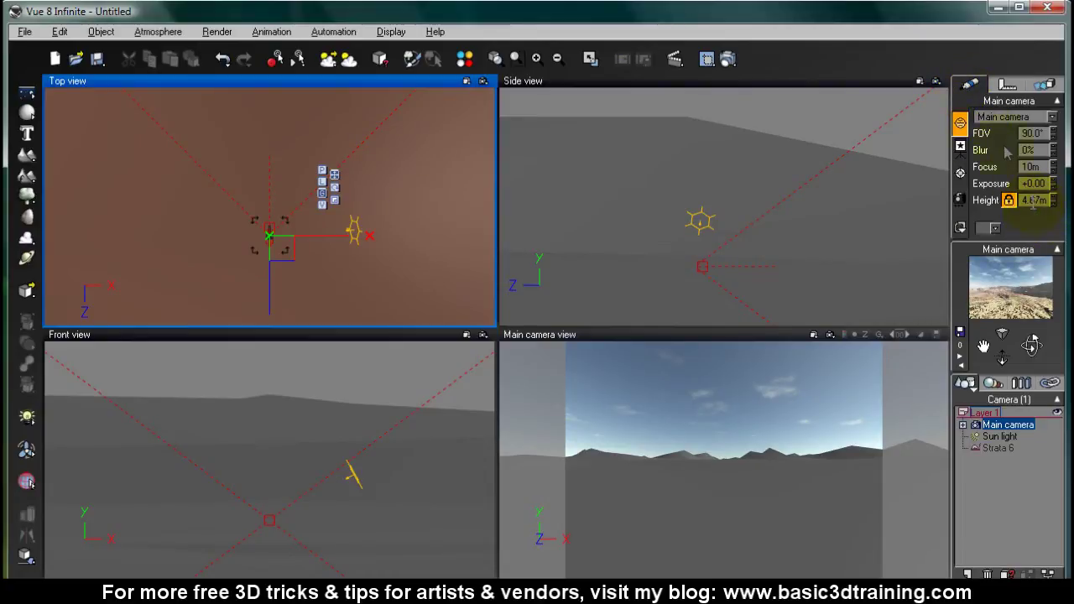
pyautogui.click(1006, 86)
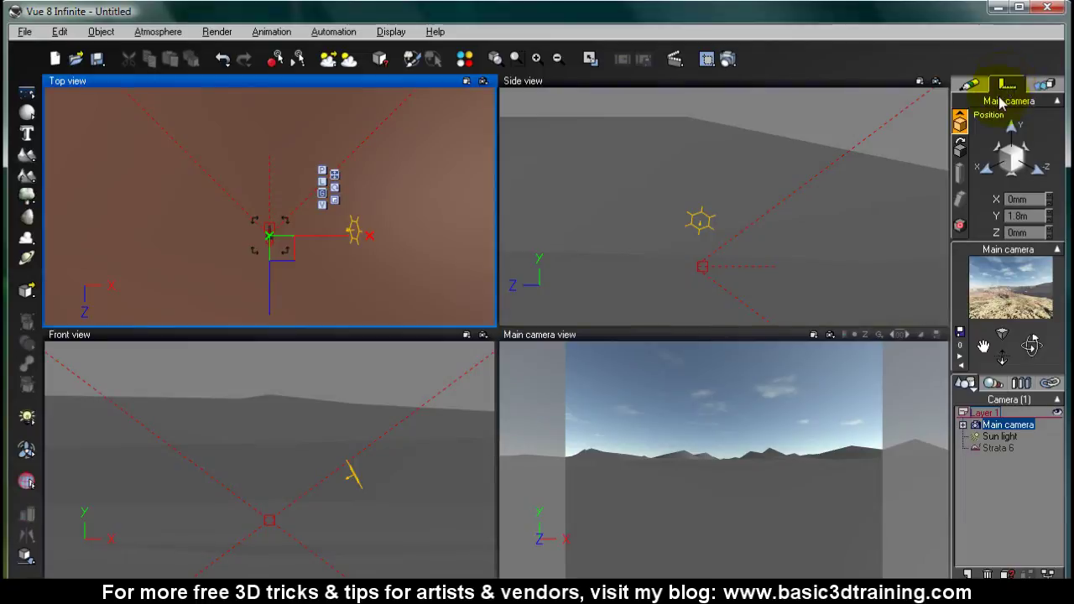
pyautogui.click(969, 85)
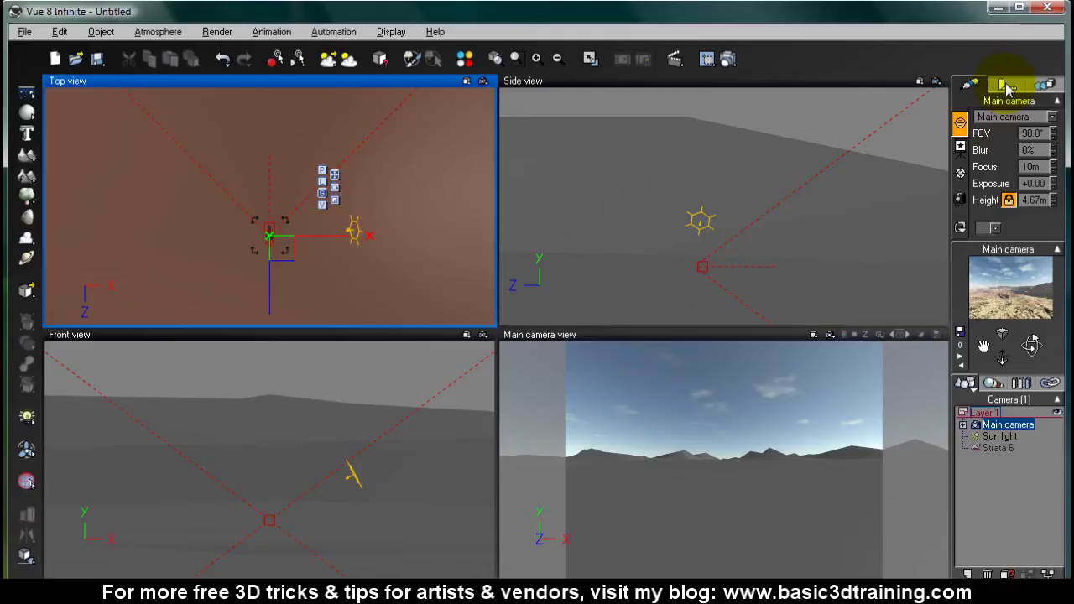
# - Reset the camera height from 4.67m back to 1.8m and lock it
pyautogui.moveTo(1055, 202); pyautogui.dragTo(990, 199)
pyautogui.write('1.8')
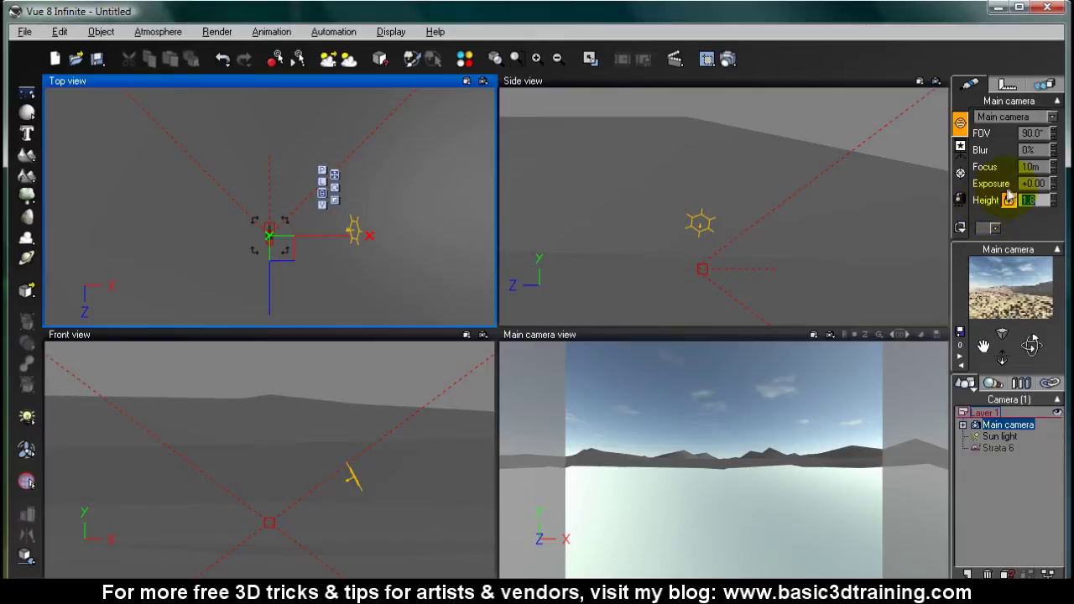
pyautogui.click(1009, 201)
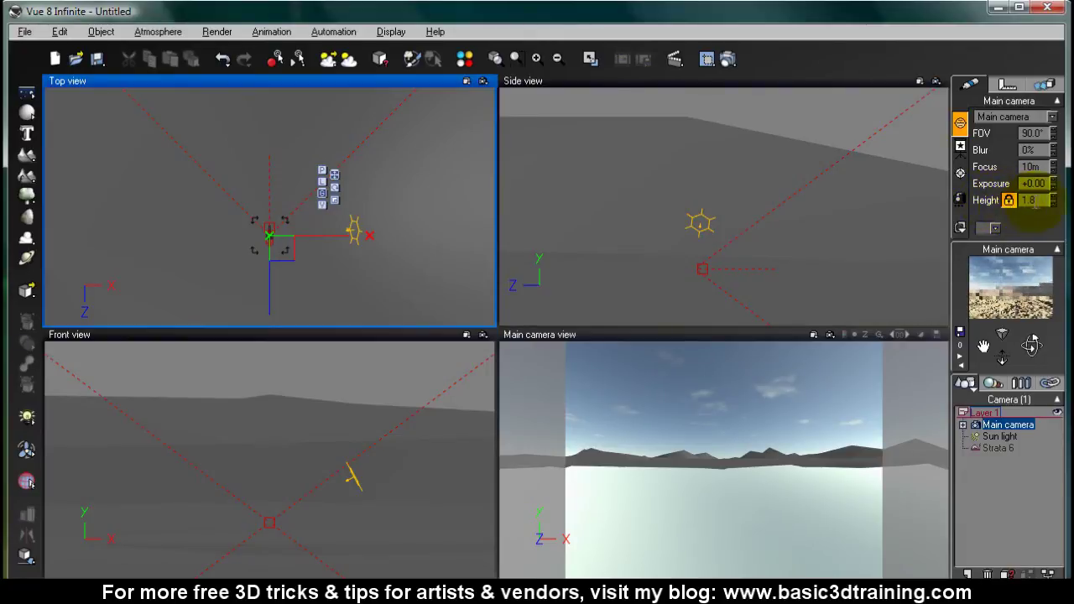
pyautogui.click(1011, 88)
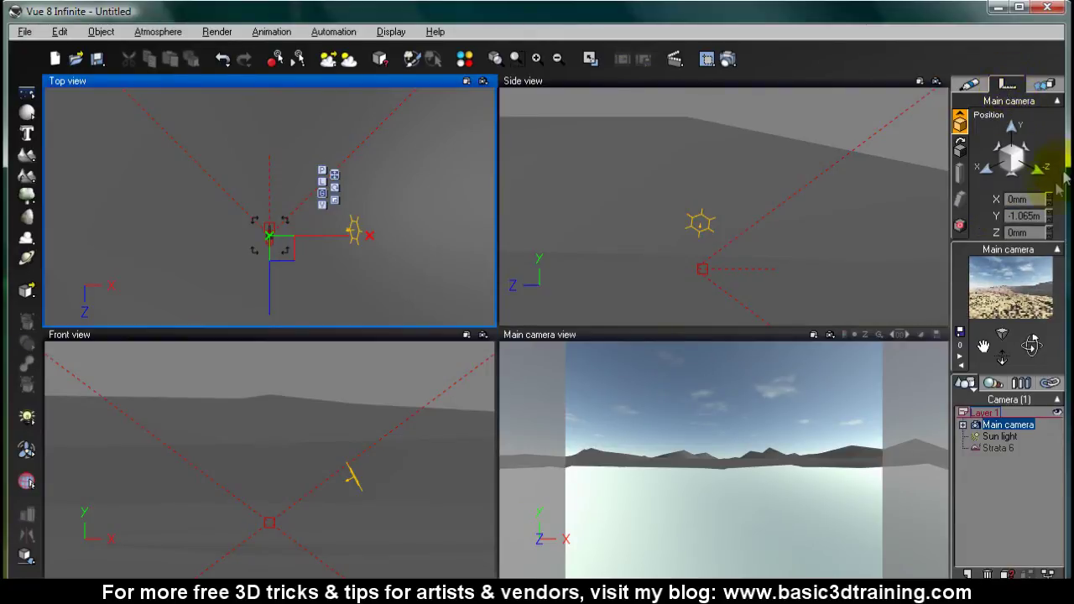
pyautogui.click(971, 86)
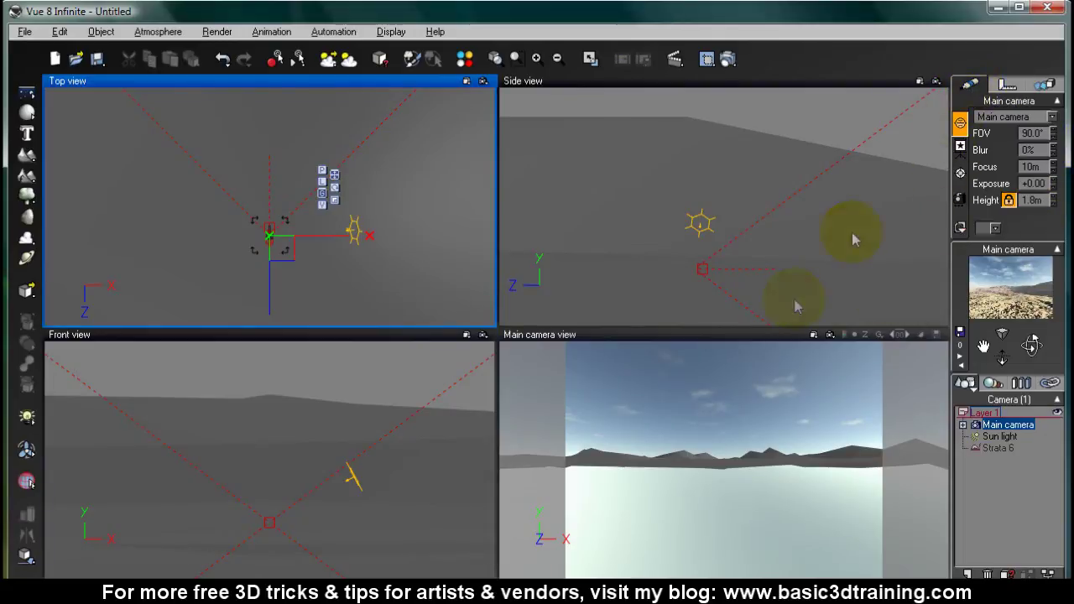
# - Enter the Main camera orientation as Pitch 90, Yaw 0 and Roll 0
pyautogui.click(1007, 85)
pyautogui.click(960, 147)
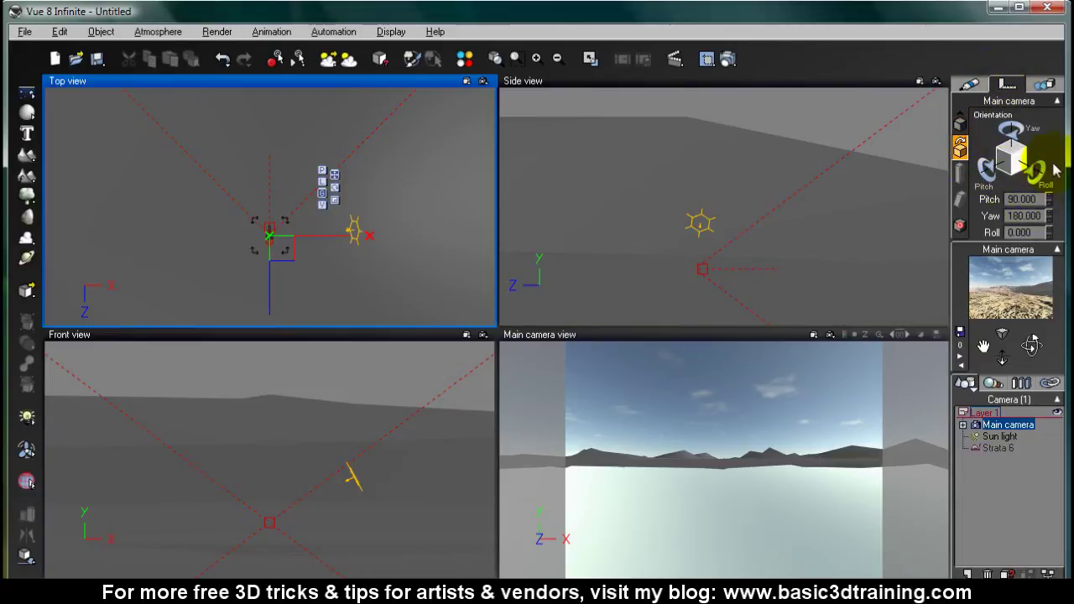
pyautogui.moveTo(1050, 199); pyautogui.dragTo(1050, 211)
pyautogui.click(1050, 196)
pyautogui.write('90')
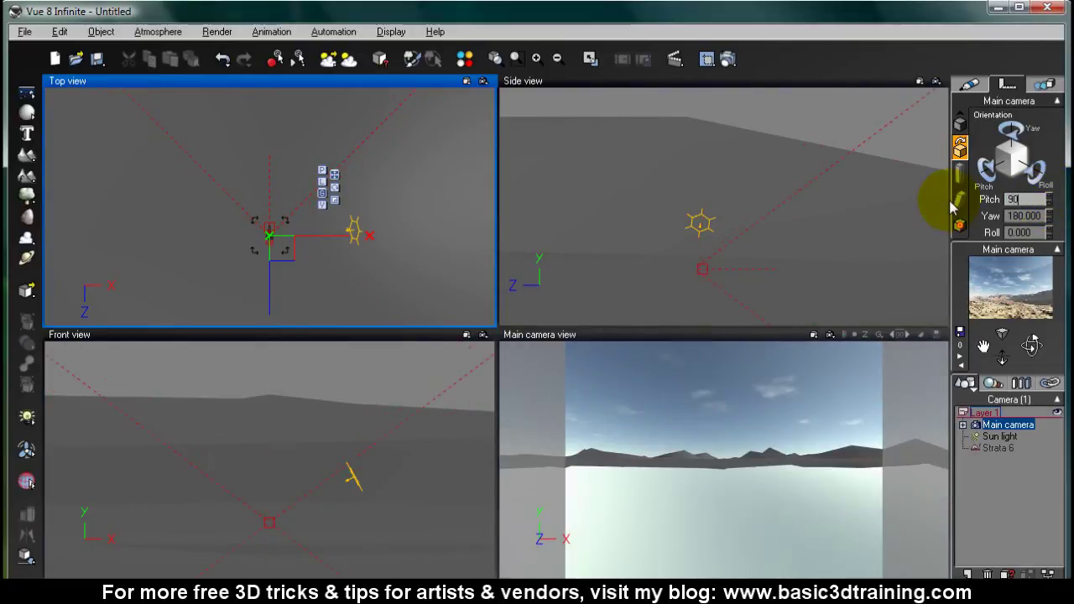
pyautogui.press('Return')
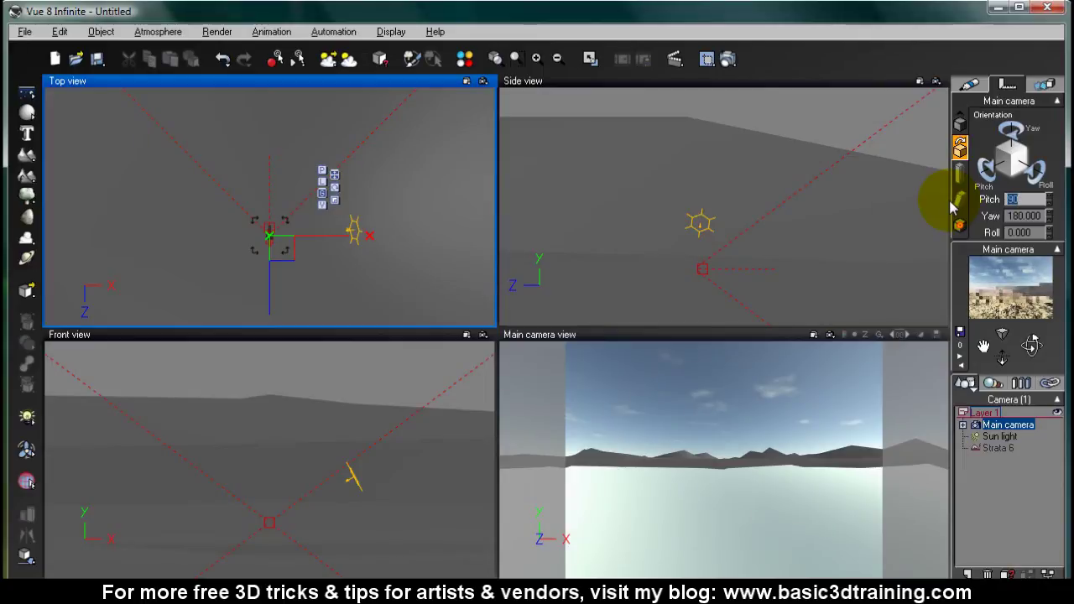
pyautogui.click(1023, 215)
pyautogui.write('0')
pyautogui.press('Return')
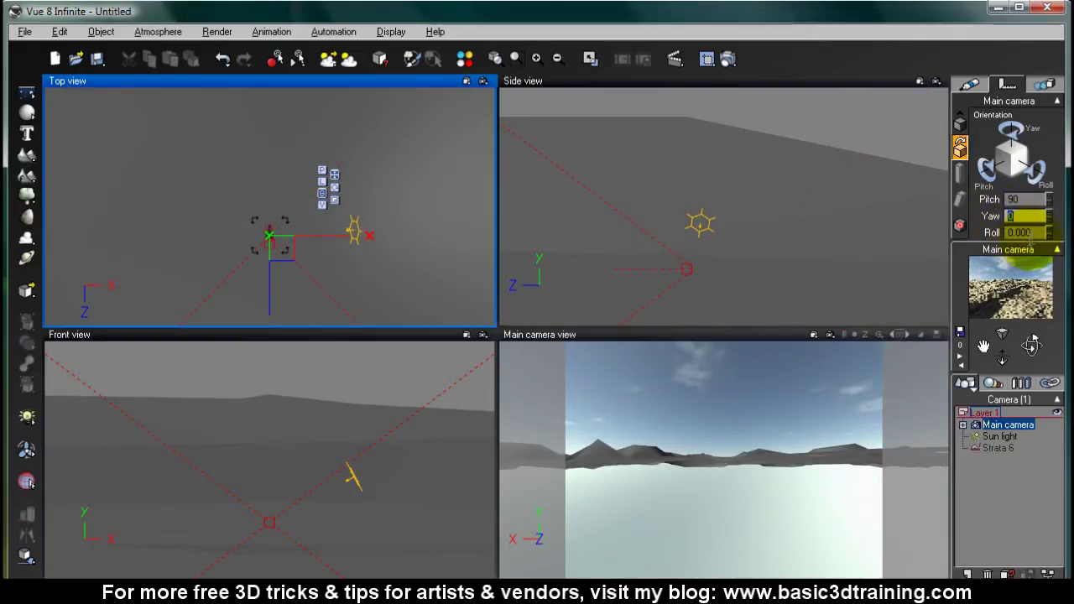
pyautogui.press('Tab')
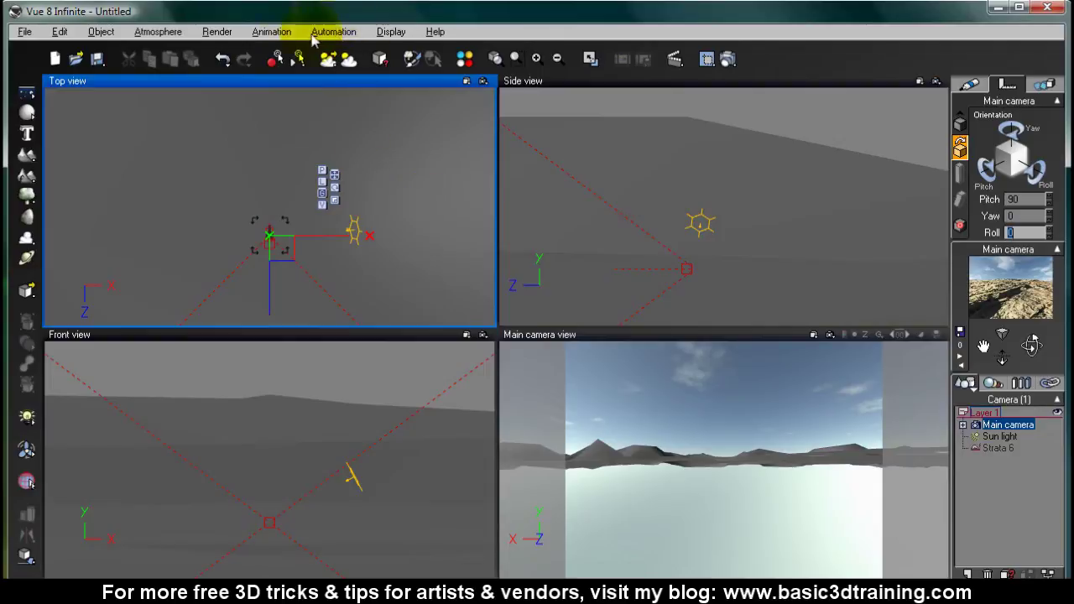
# - Show the animation timeline panel and pan it so 0-0 and earlier times are visible
pyautogui.click(377, 33)
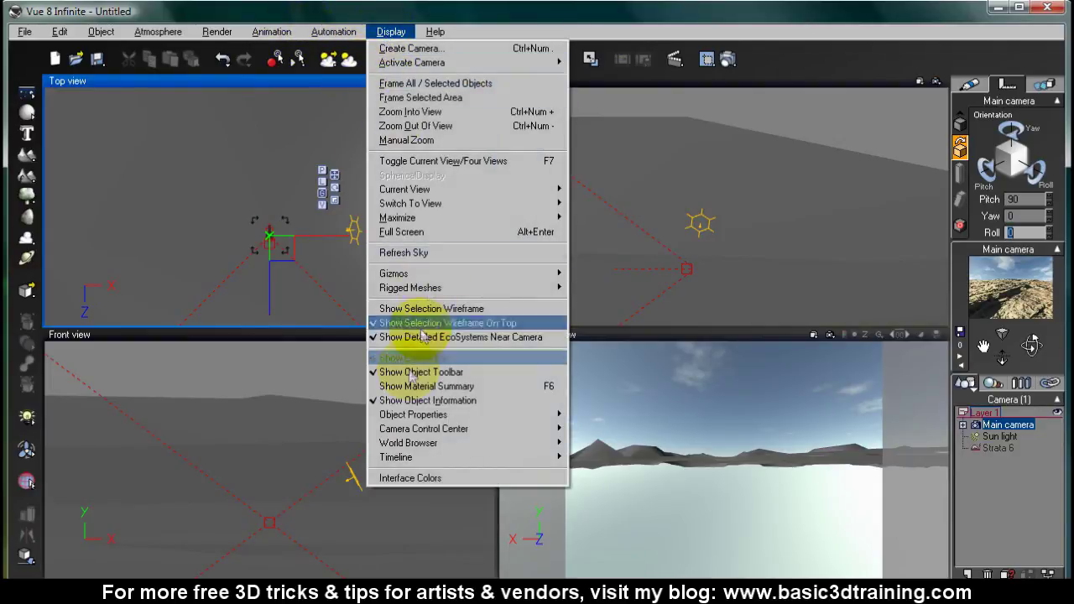
pyautogui.moveTo(430, 461)
pyautogui.click(598, 457)
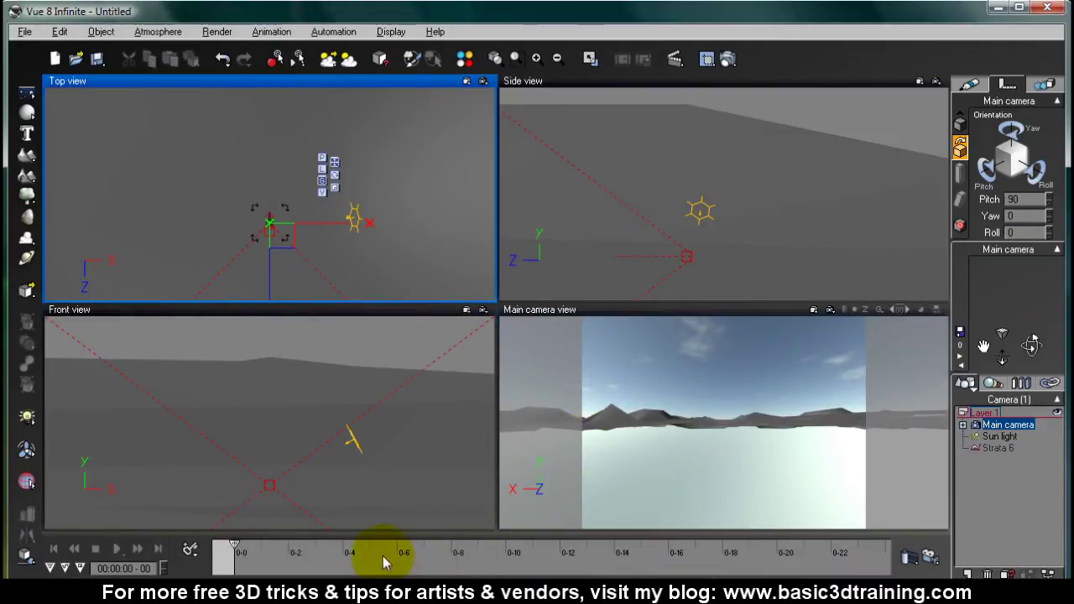
pyautogui.scroll(2, 386, 558)
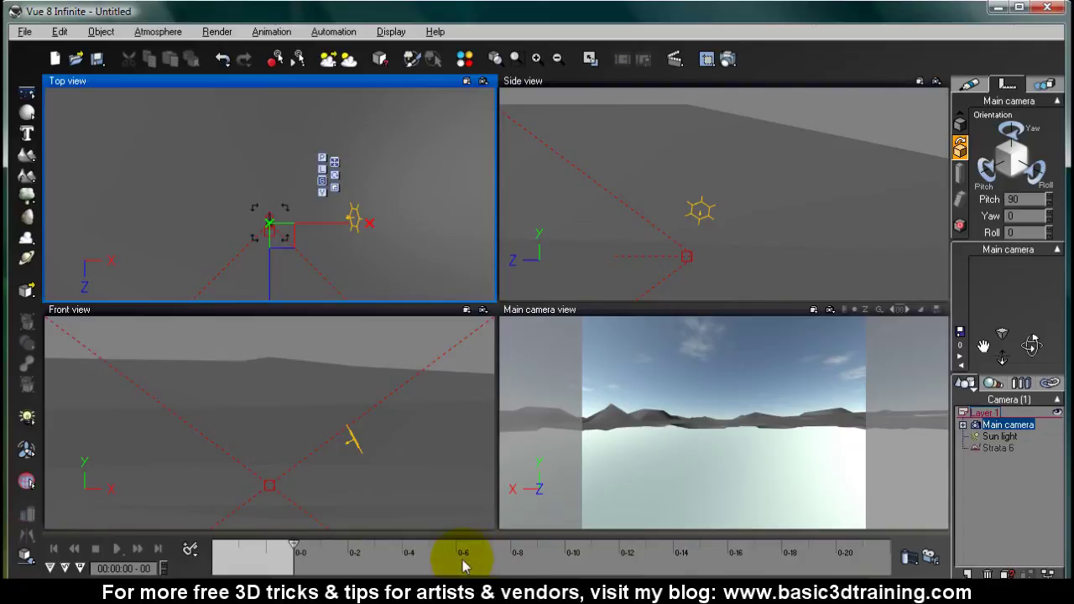
pyautogui.moveTo(408, 557); pyautogui.dragTo(617, 280)
pyautogui.moveTo(784, 555); pyautogui.dragTo(377, 559)
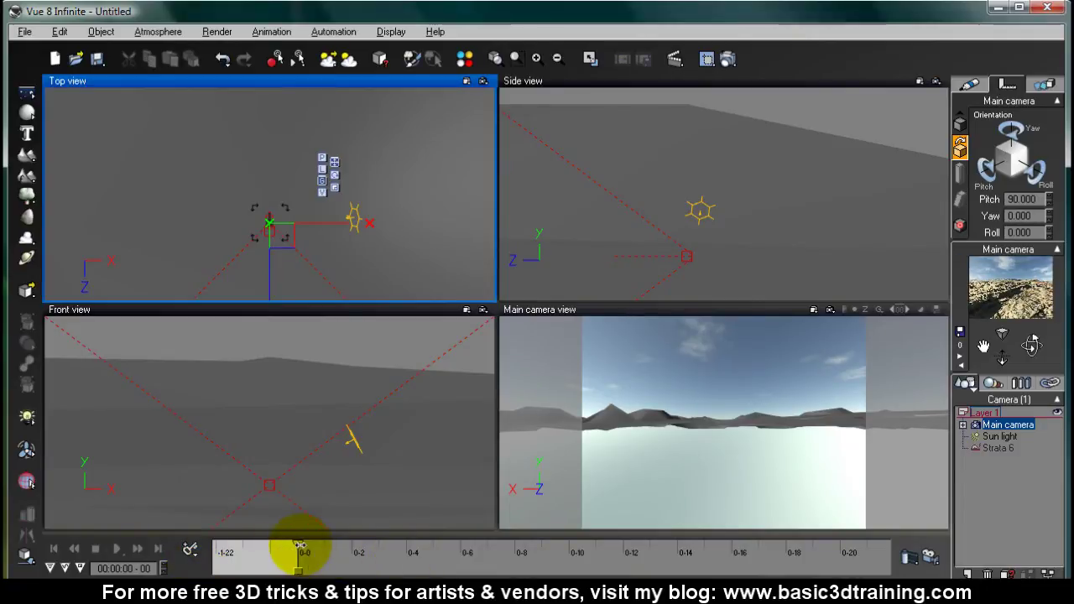
# - At frame 1, set the main camera's yaw to 270 and add a keyframe
pyautogui.moveTo(299, 546); pyautogui.dragTo(324, 556)
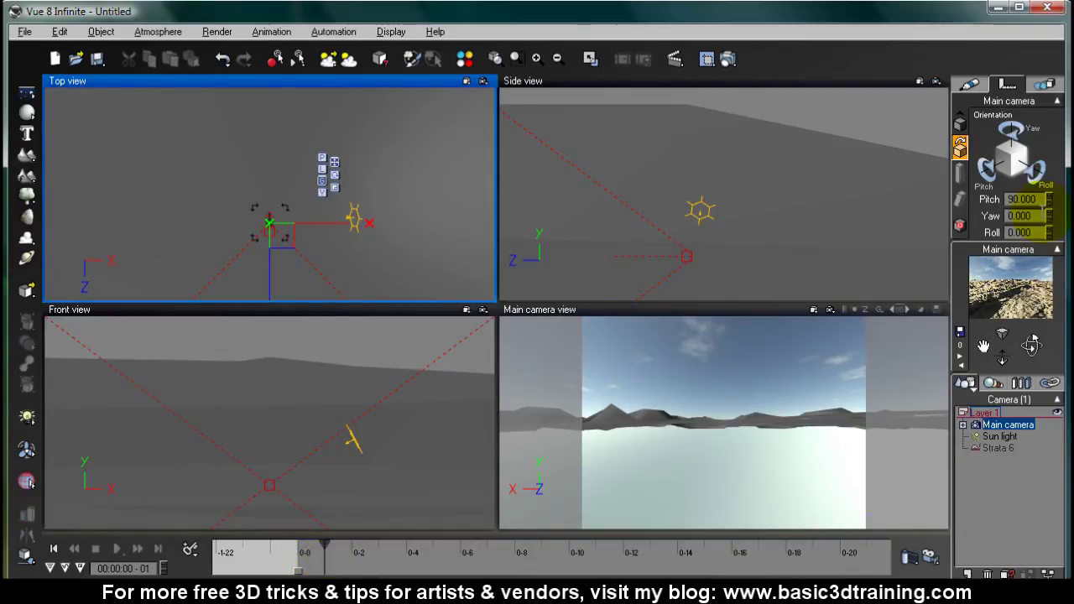
pyautogui.click(1051, 216)
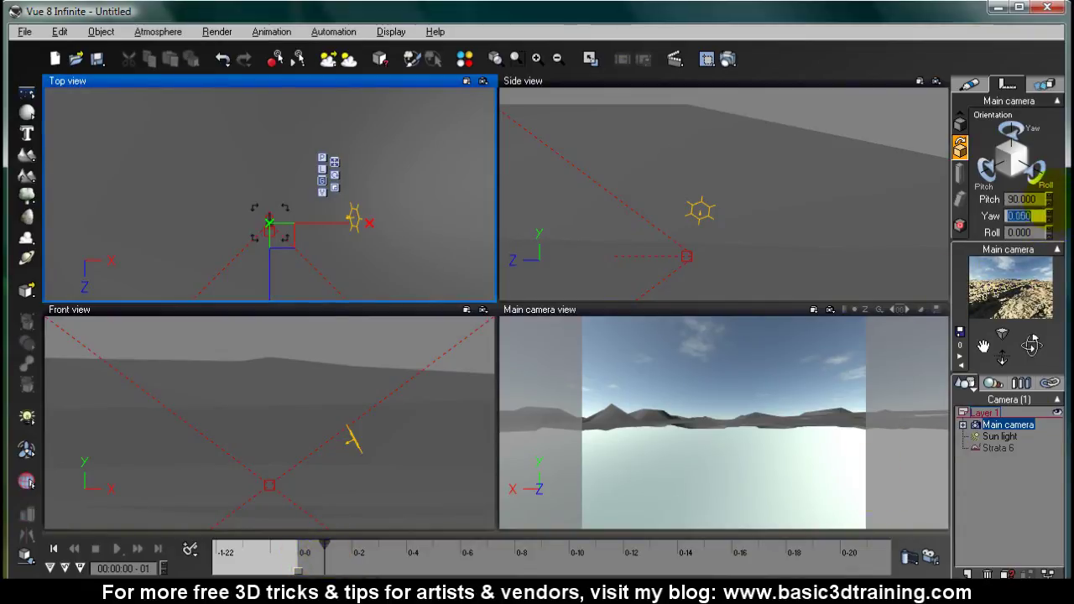
pyautogui.moveTo(1047, 181); pyautogui.dragTo(1050, 215)
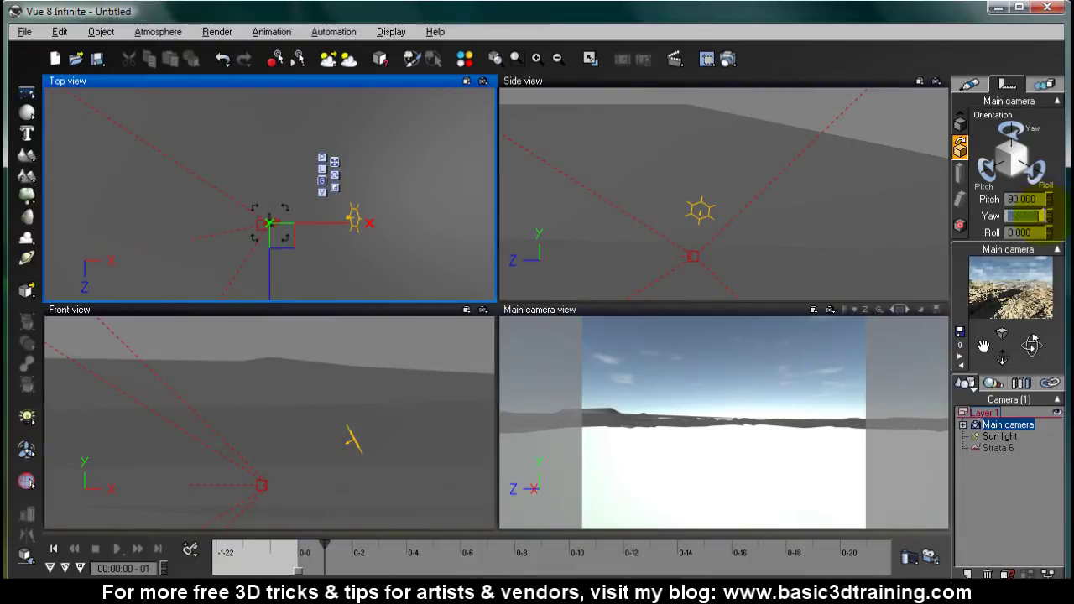
pyautogui.write('27')
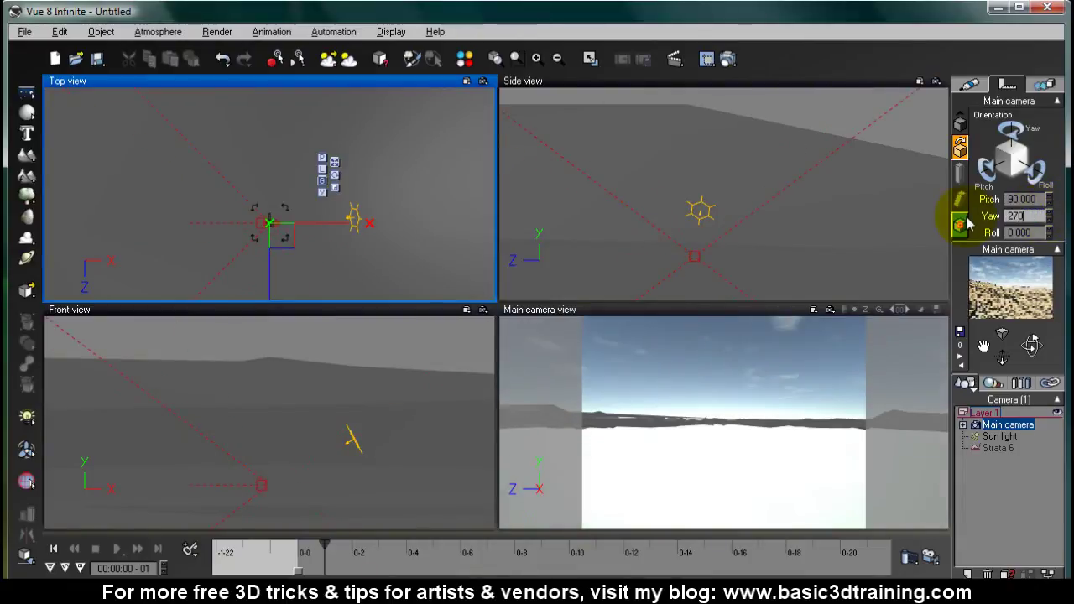
pyautogui.write('0')
pyautogui.press('Return')
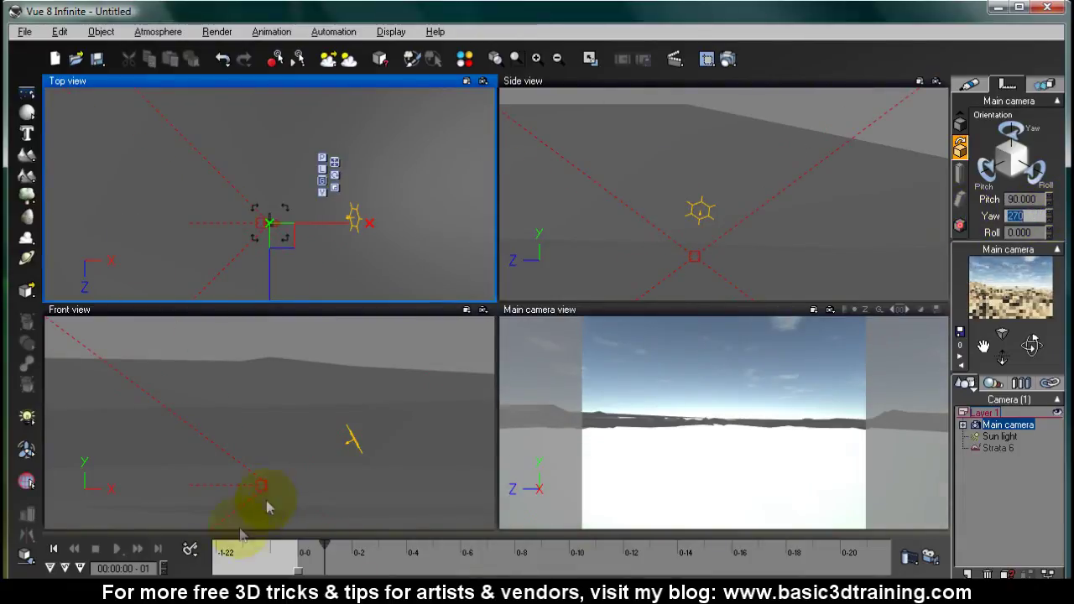
pyautogui.click(190, 550)
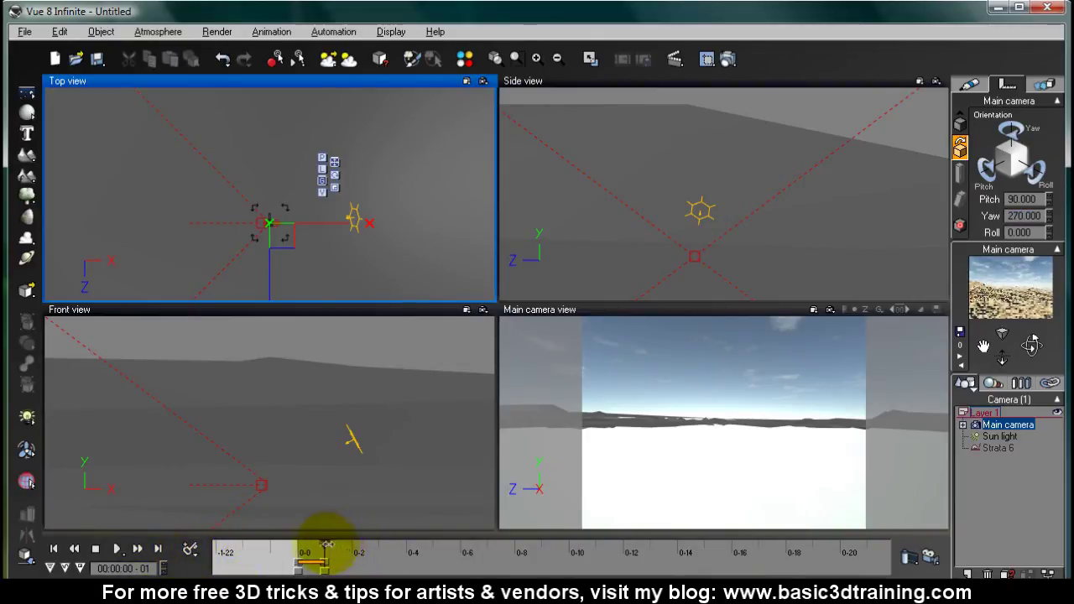
# - At frame 2, set the camera yaw to 180, keyframe it, and advance to frame 3
pyautogui.moveTo(323, 543); pyautogui.dragTo(352, 545)
pyautogui.doubleClick(1018, 216)
pyautogui.write('180')
pyautogui.press('Return')
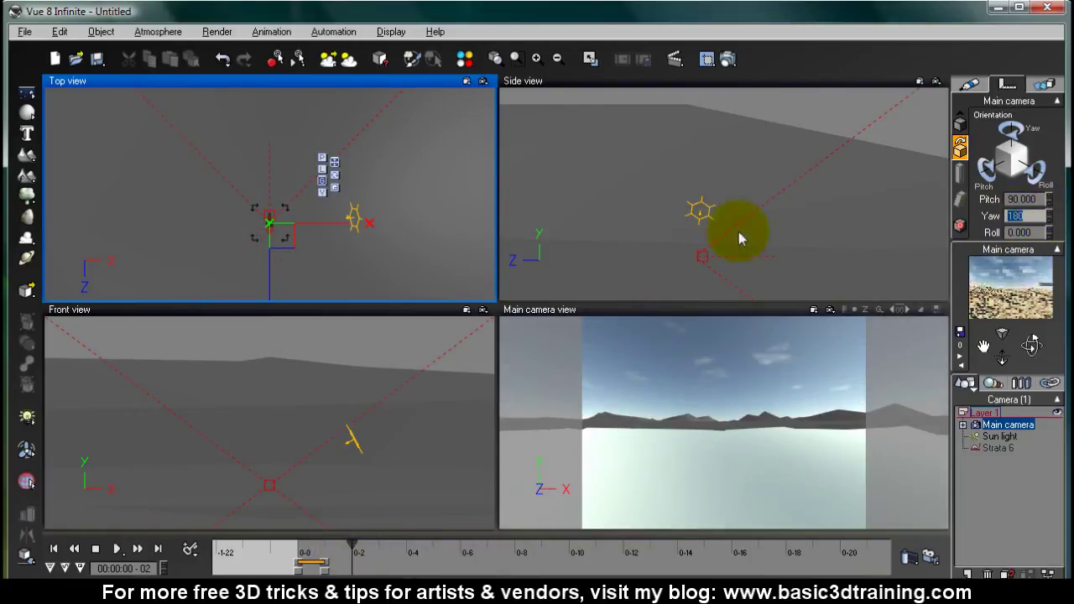
pyautogui.click(190, 550)
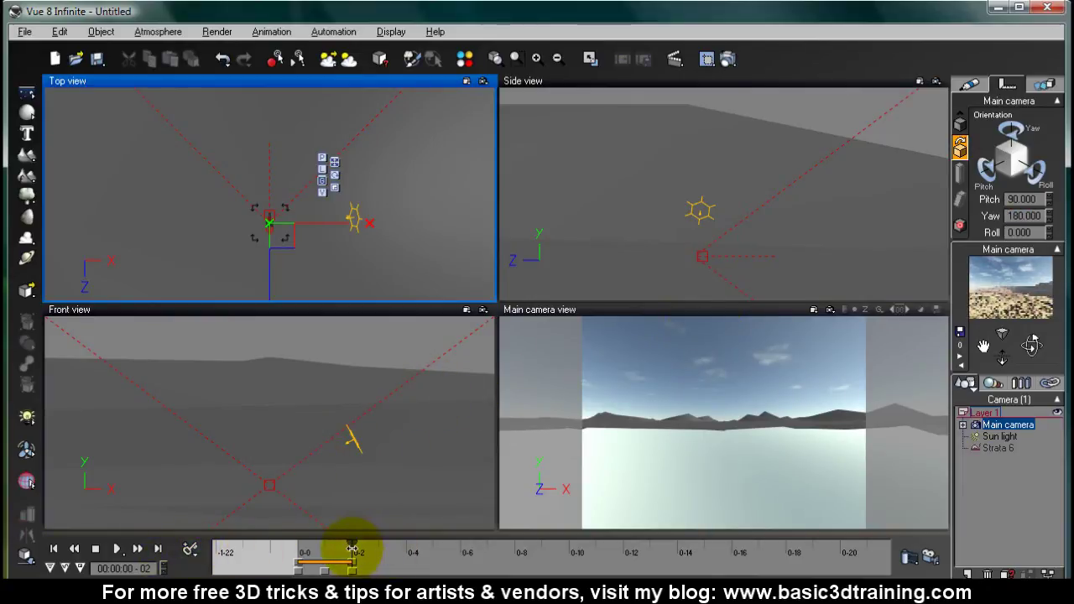
pyautogui.moveTo(363, 550); pyautogui.dragTo(380, 549)
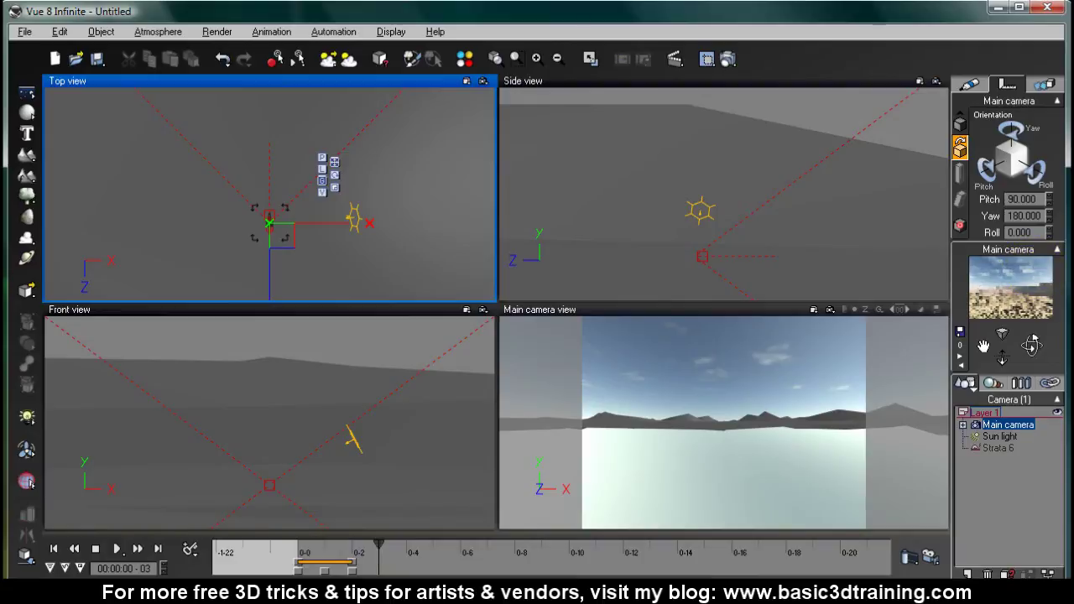
# - Keyframe the camera at yaw 90 on frame 3
pyautogui.click(1021, 216)
pyautogui.write('90')
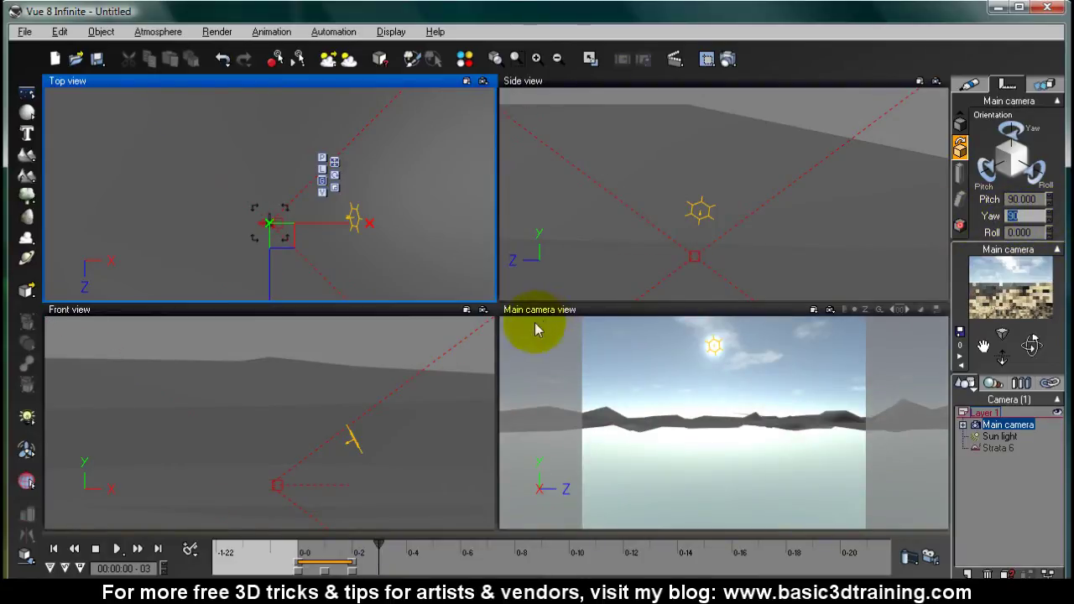
pyautogui.click(191, 550)
# - At frame 4, set yaw 0 and pitch 0 to look straight up, and keyframe it
pyautogui.moveTo(377, 547); pyautogui.dragTo(406, 551)
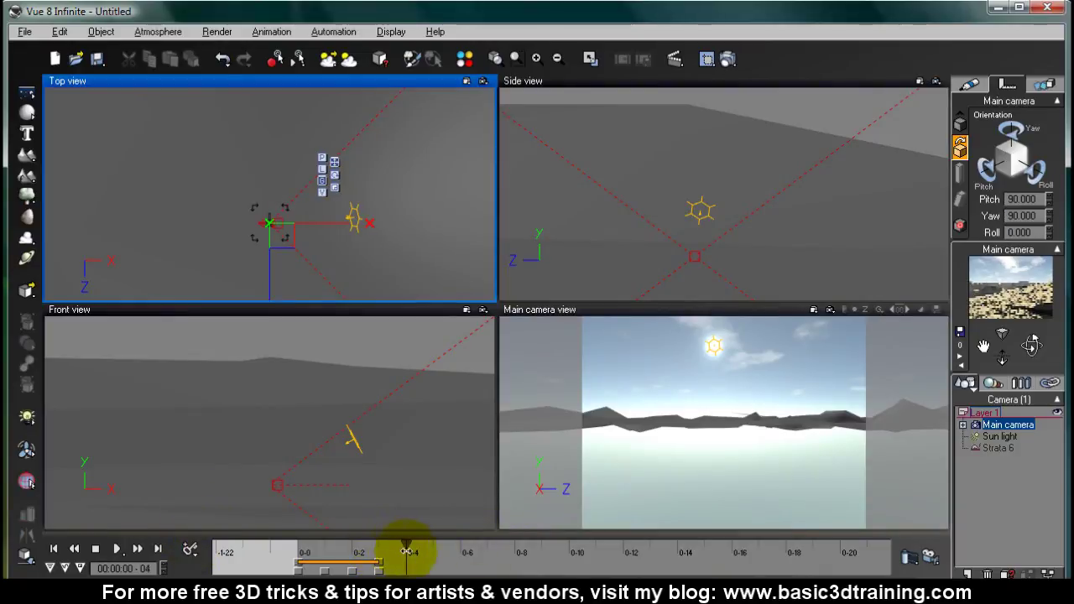
pyautogui.moveTo(1045, 216); pyautogui.dragTo(945, 220)
pyautogui.write('0')
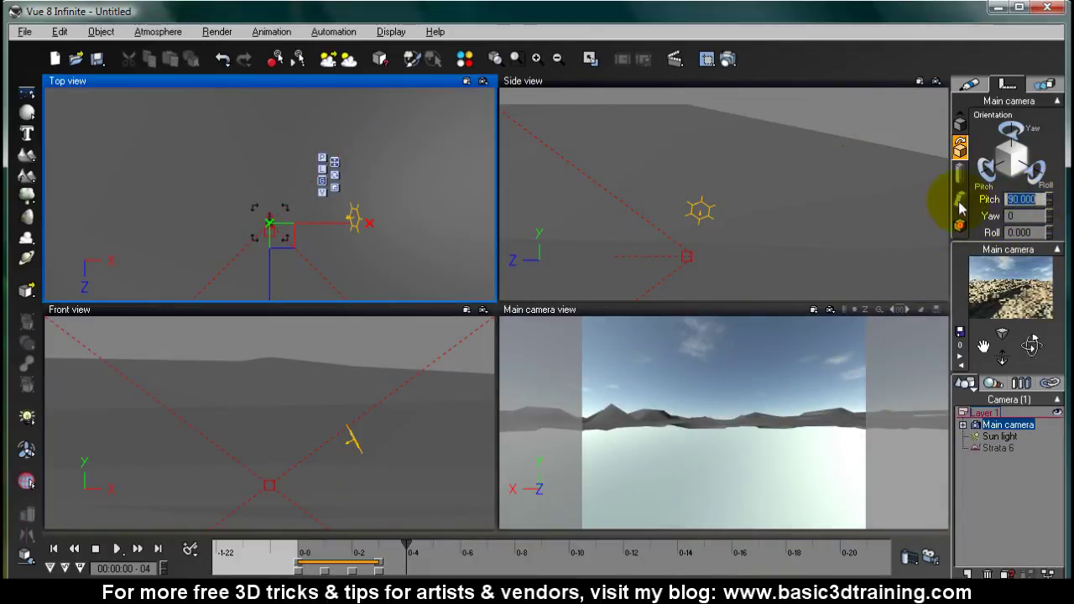
pyautogui.hotkey('shift', 'Tab')
pyautogui.write('0')
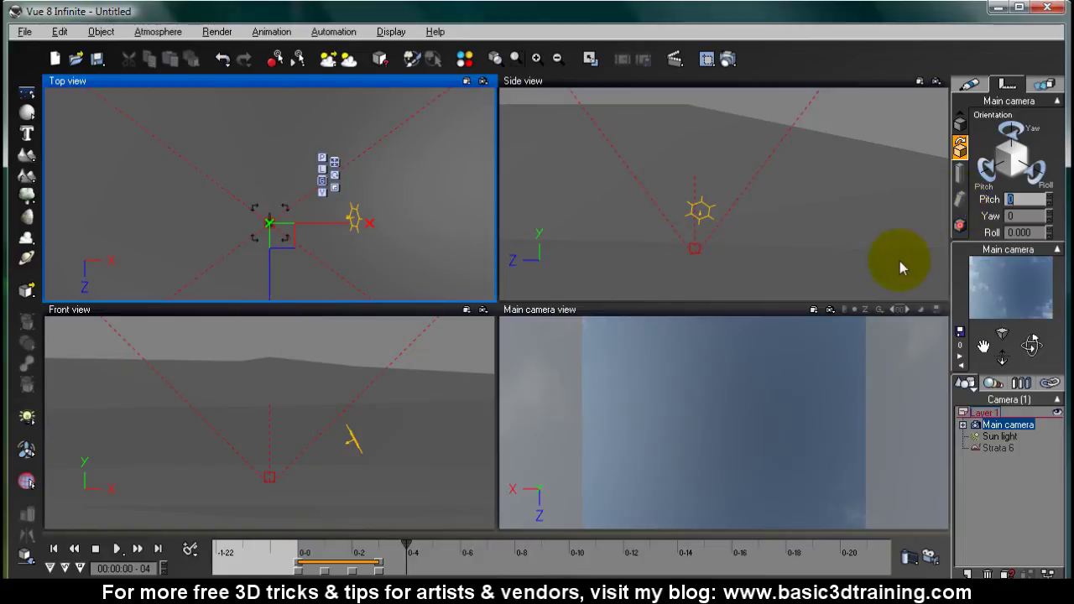
pyautogui.click(190, 550)
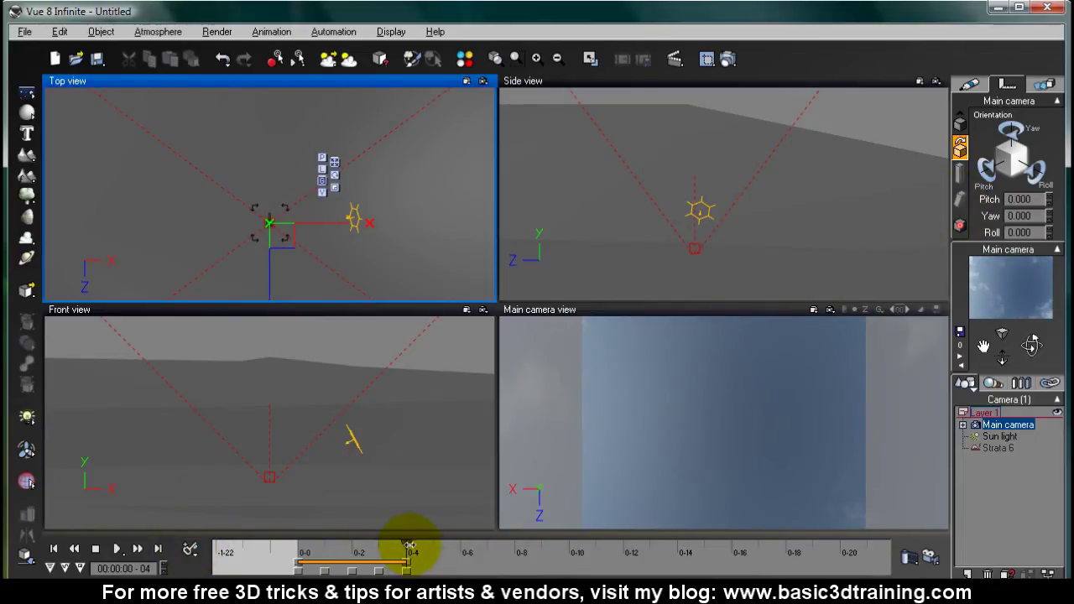
# - At frame 5, set pitch 180 to look straight down, keyframe it, and rewind to frame 0
pyautogui.moveTo(409, 545); pyautogui.dragTo(433, 545)
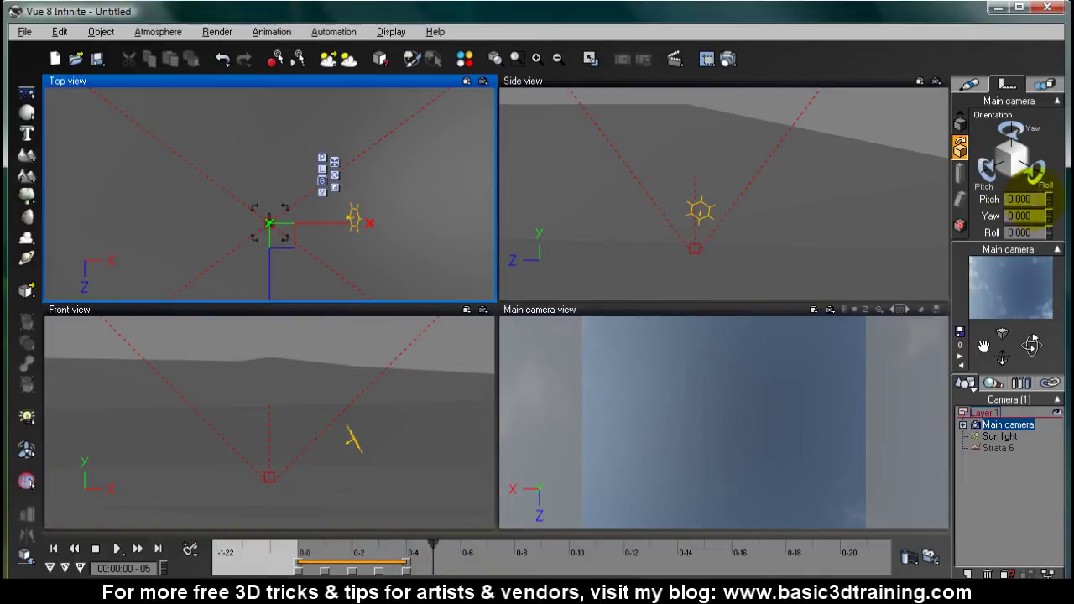
pyautogui.click(1019, 199)
pyautogui.write('180')
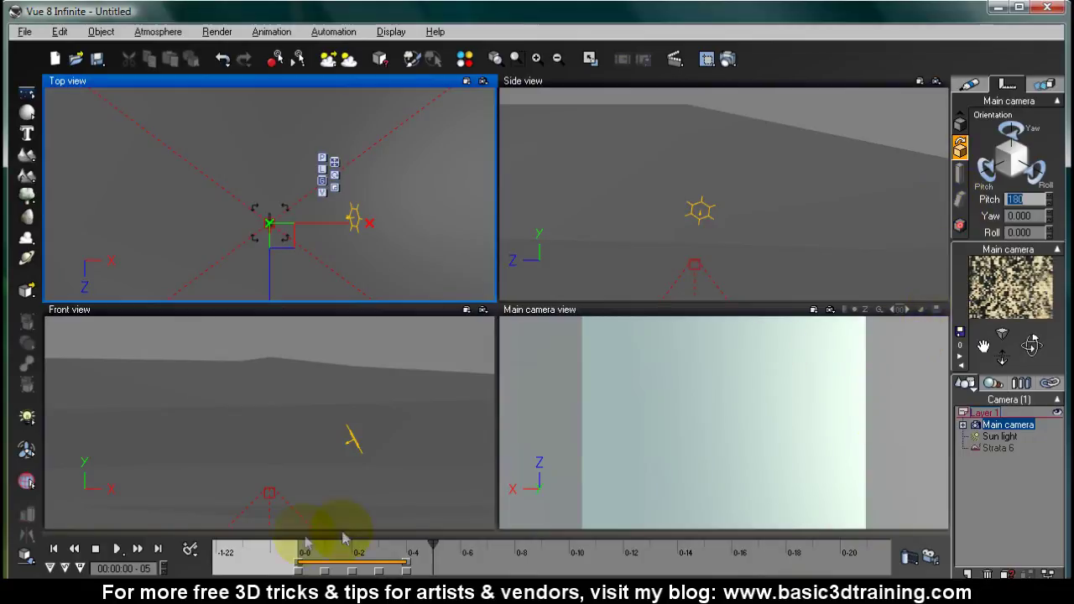
pyautogui.click(191, 551)
pyautogui.press('Home')
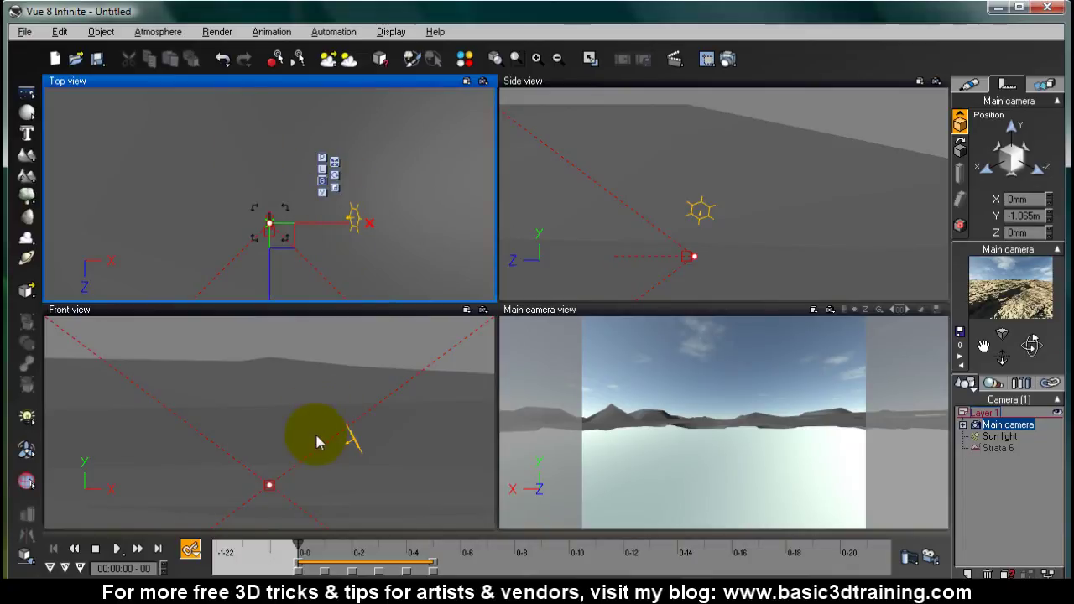
# - In Render Options, choose User settings quality and turn off Trace reflections
pyautogui.click(269, 58)
pyautogui.click(217, 32)
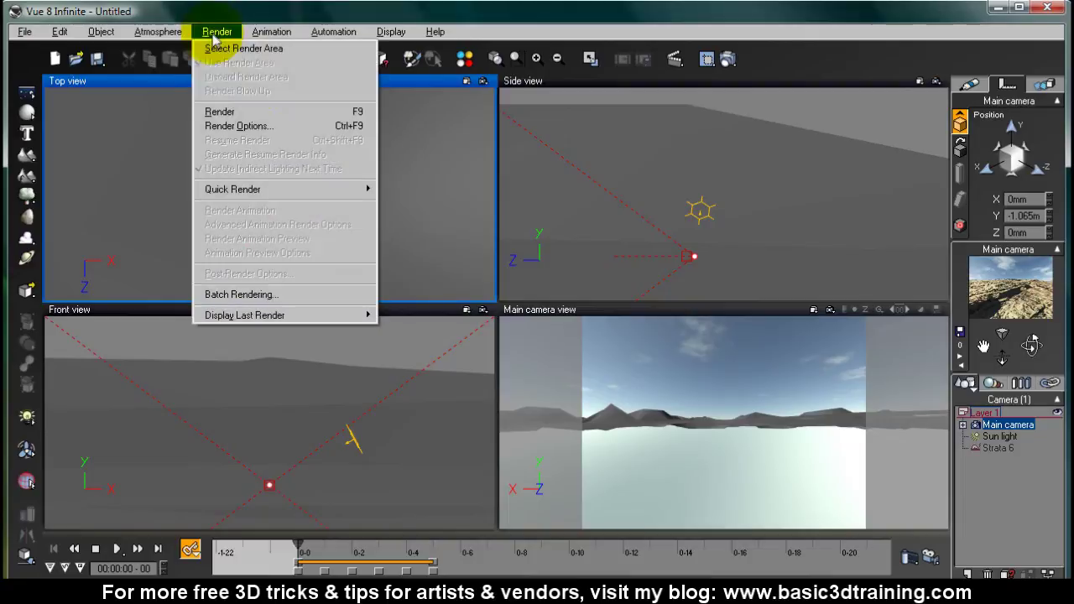
pyautogui.click(240, 125)
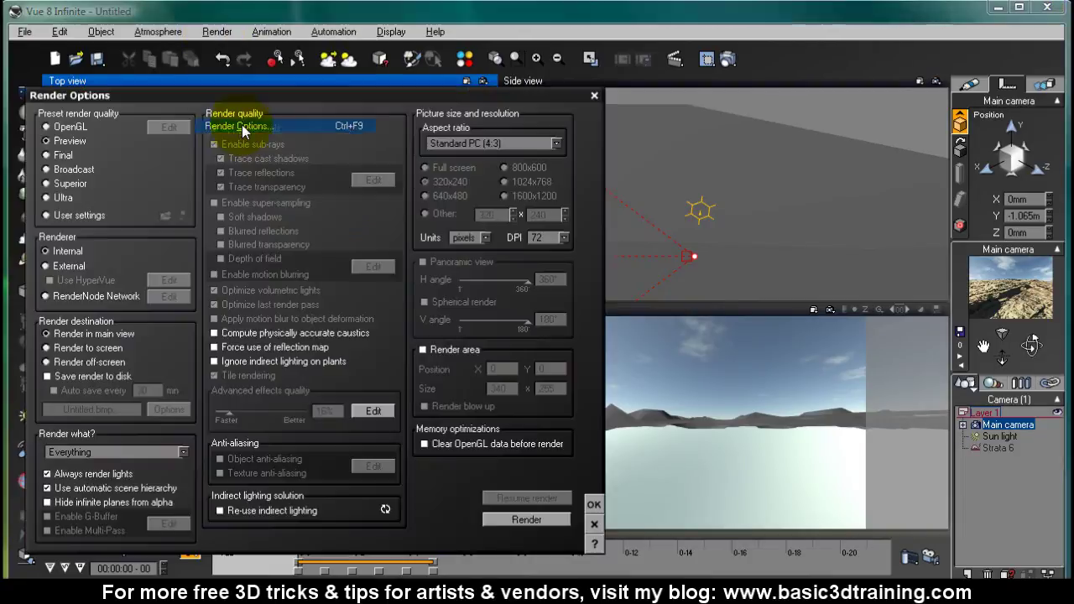
pyautogui.click(46, 216)
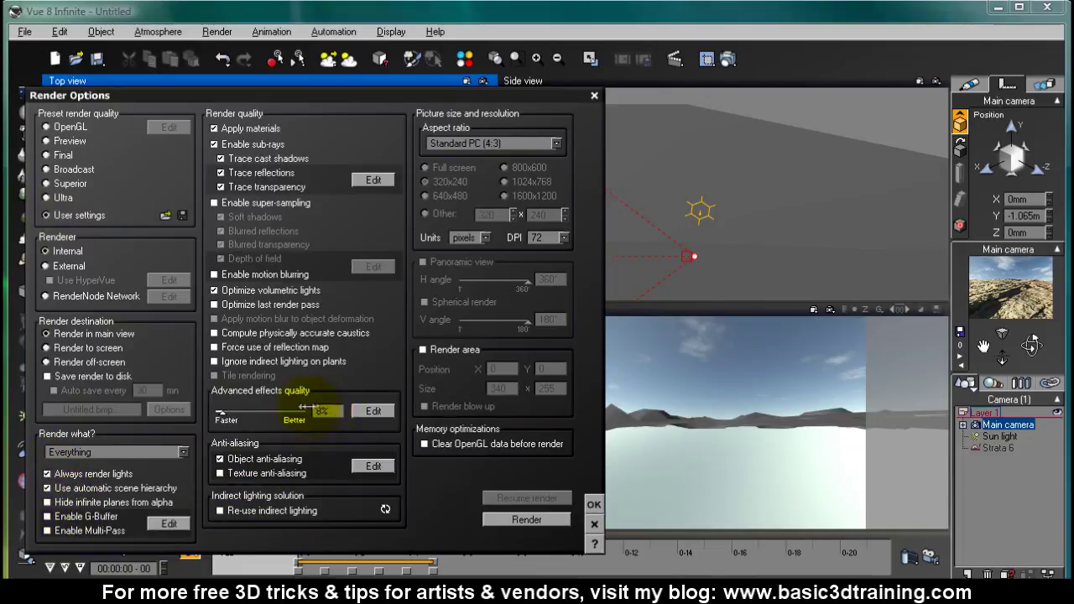
pyautogui.click(220, 173)
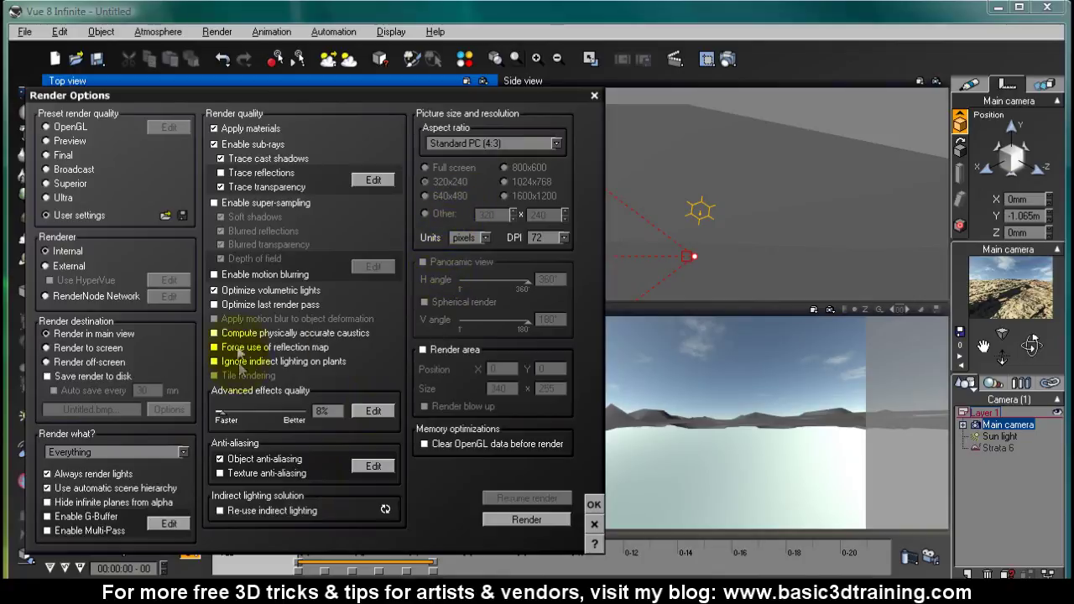
# - Render to screen with a Square (1:1) aspect ratio and a custom 800 × 800 picture size
pyautogui.click(47, 348)
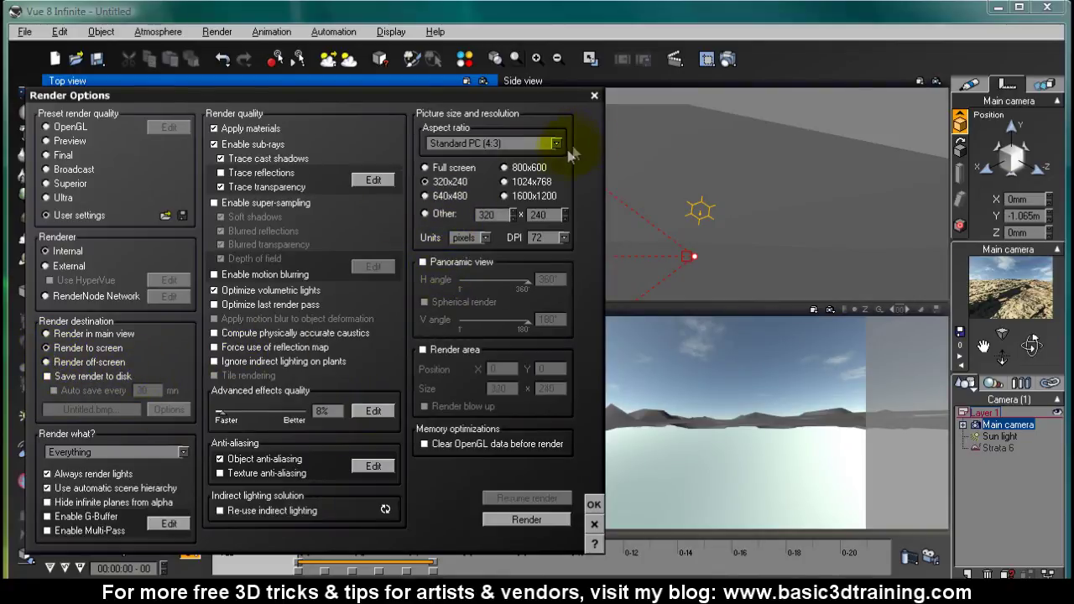
pyautogui.click(556, 144)
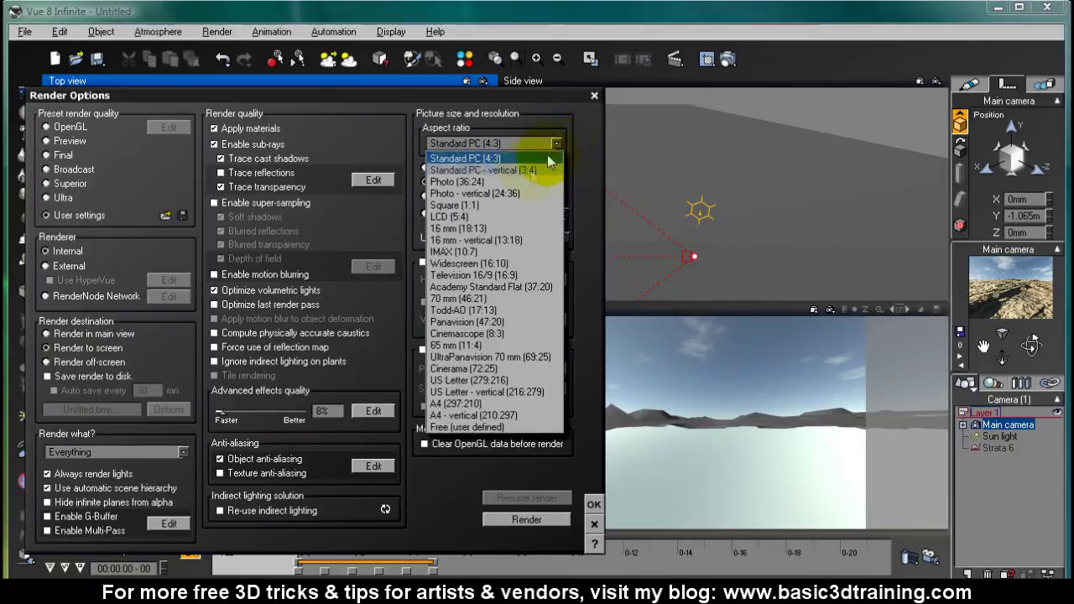
pyautogui.click(500, 206)
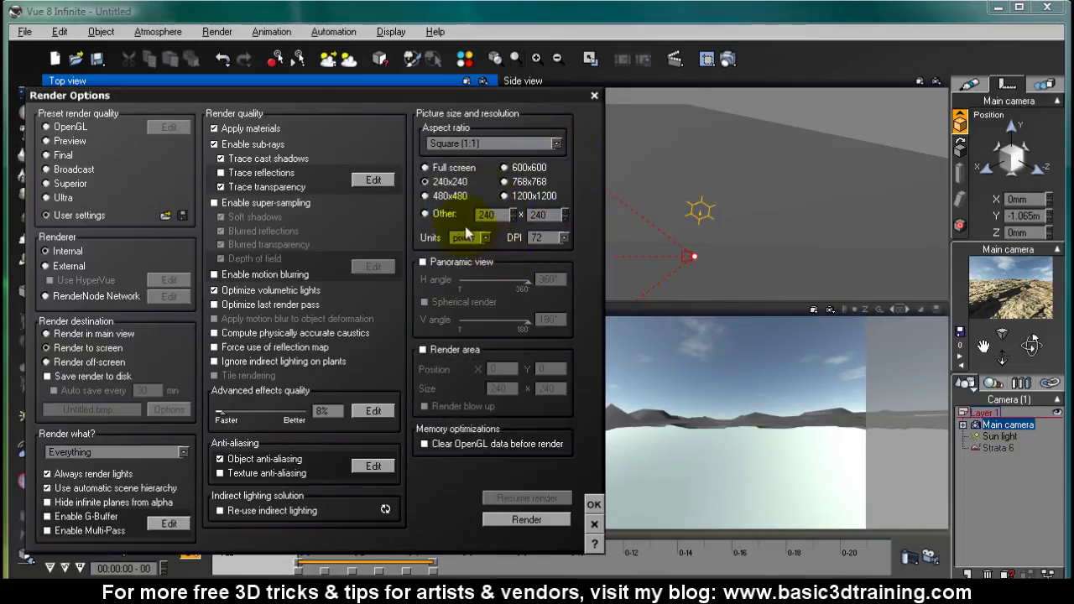
pyautogui.click(425, 213)
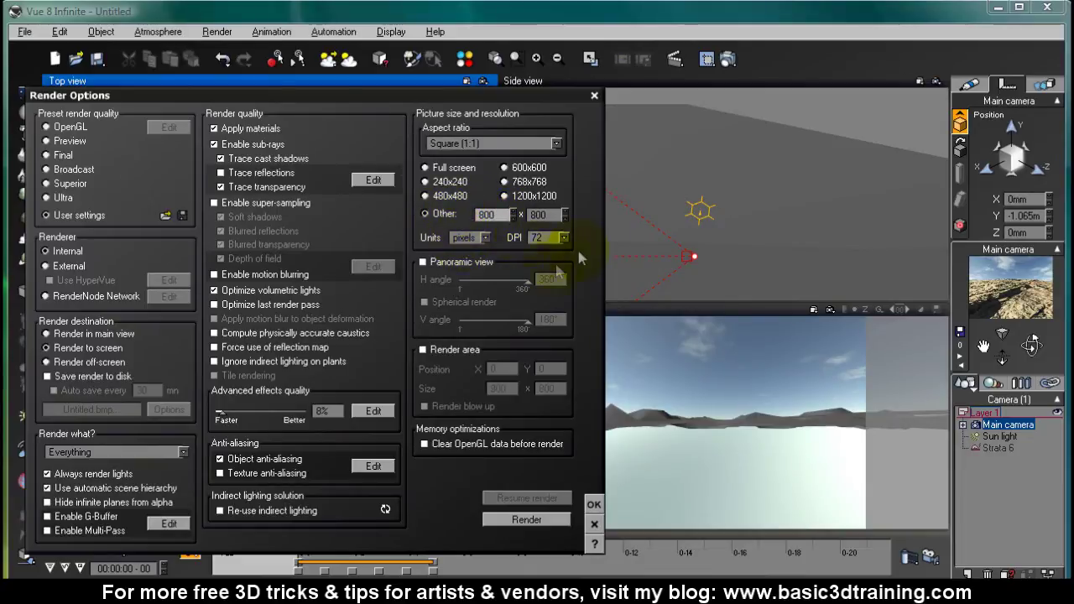
# - Apply the render options, then render a frame sequence as 16 M-colour BMP files
pyautogui.click(593, 507)
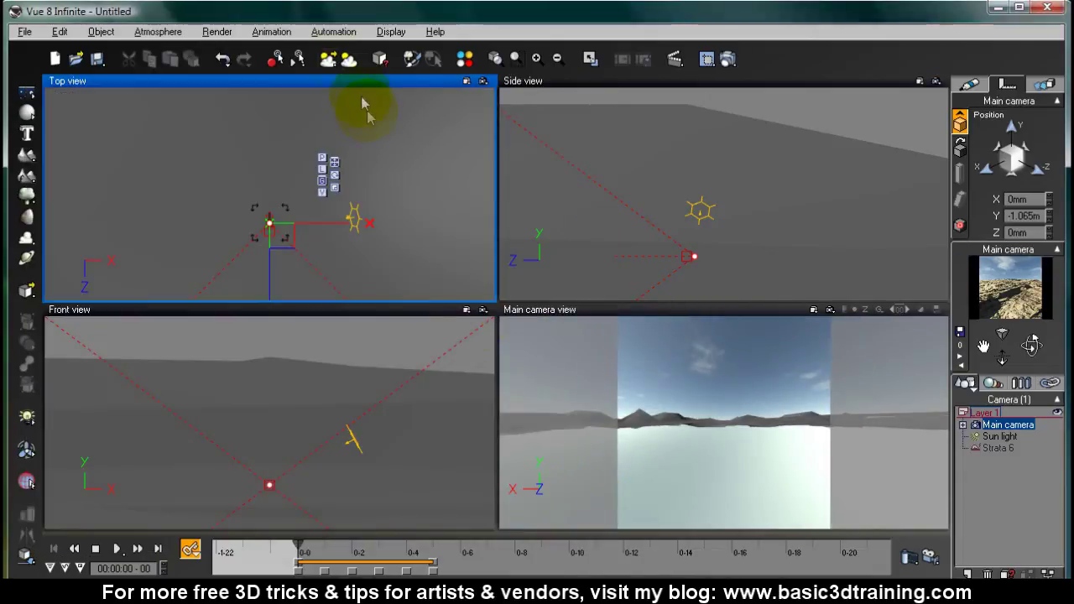
pyautogui.click(267, 33)
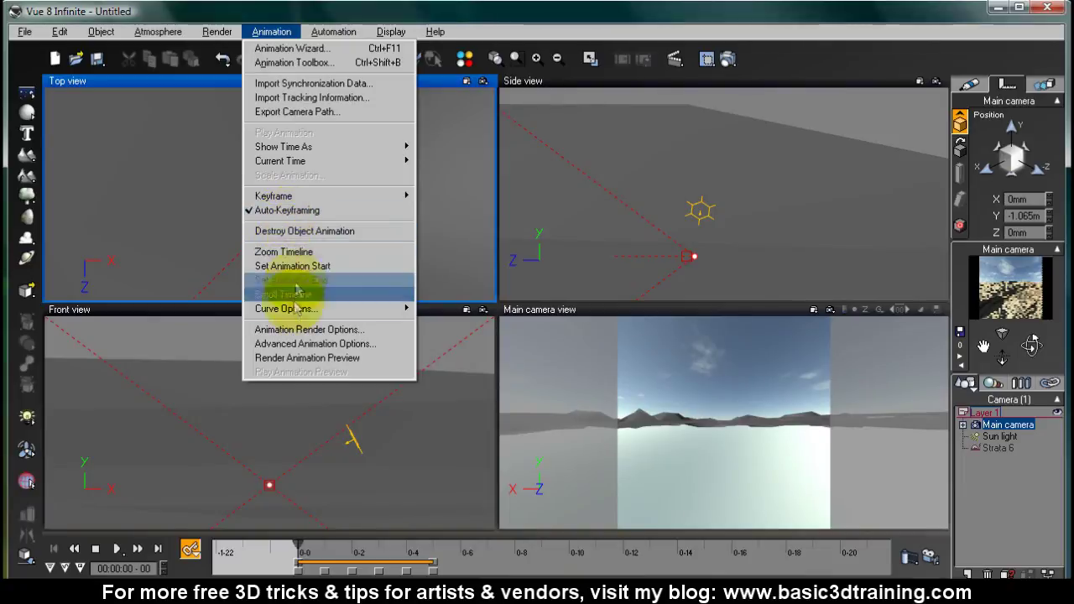
pyautogui.click(290, 332)
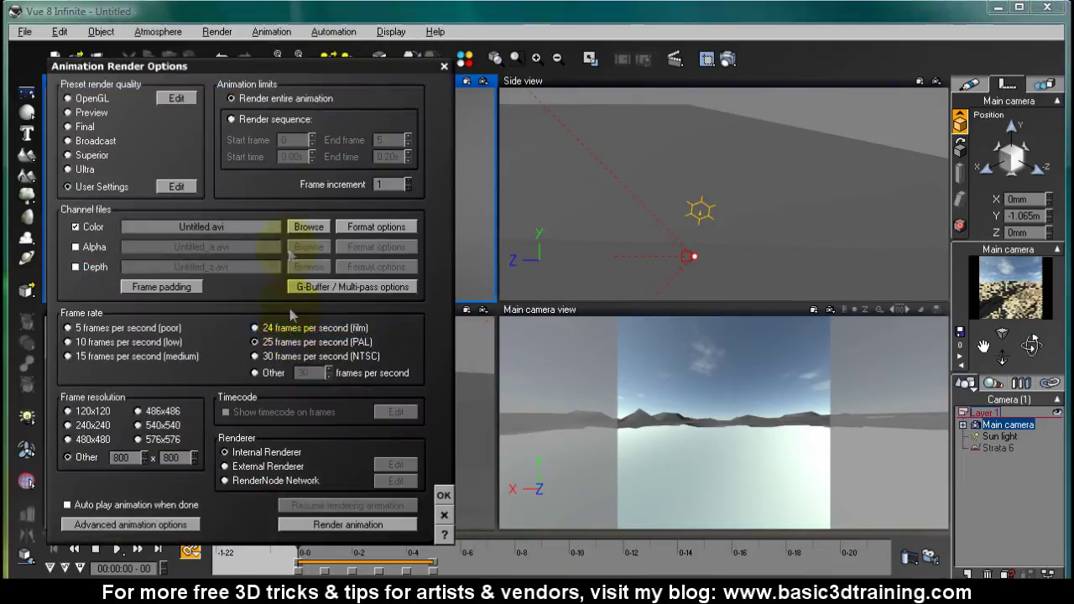
pyautogui.click(235, 119)
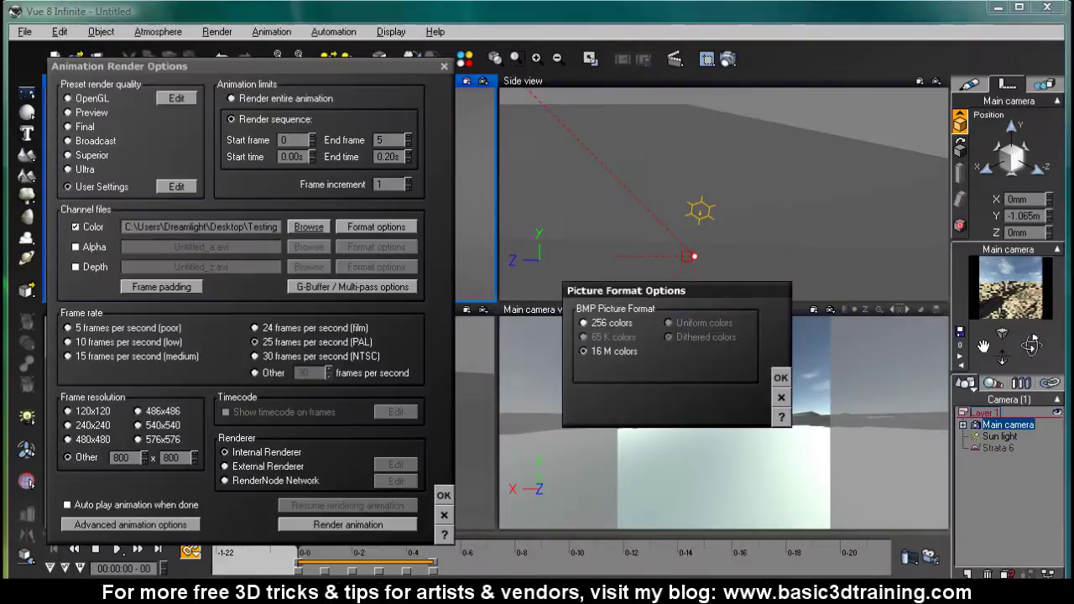
pyautogui.click(781, 381)
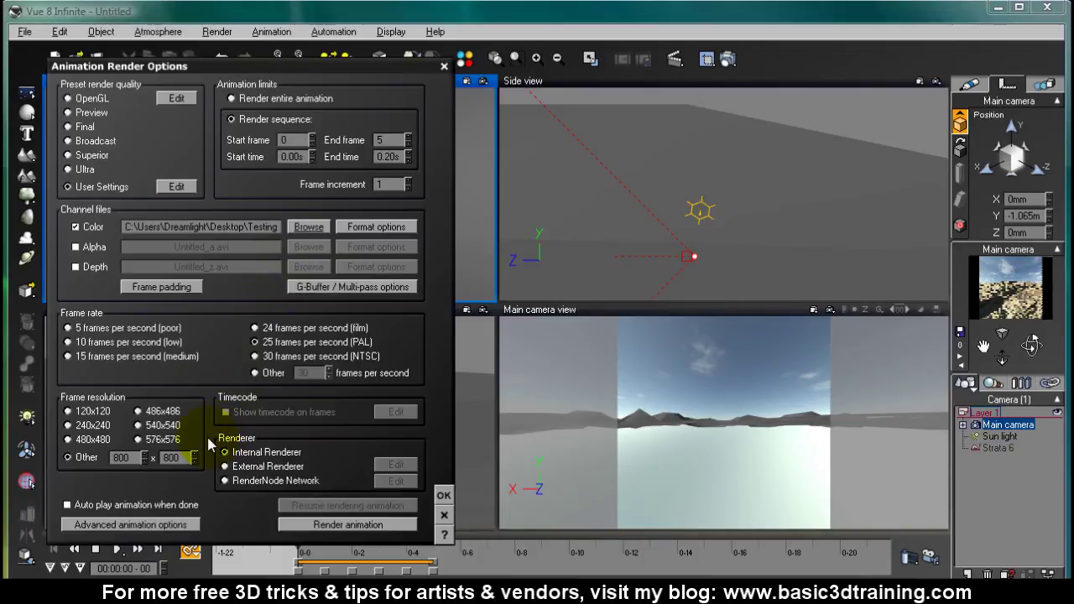
# - In advanced animation options, disable multi-frame anti-aliasing and keep deterministic anti-aliasing
pyautogui.click(111, 526)
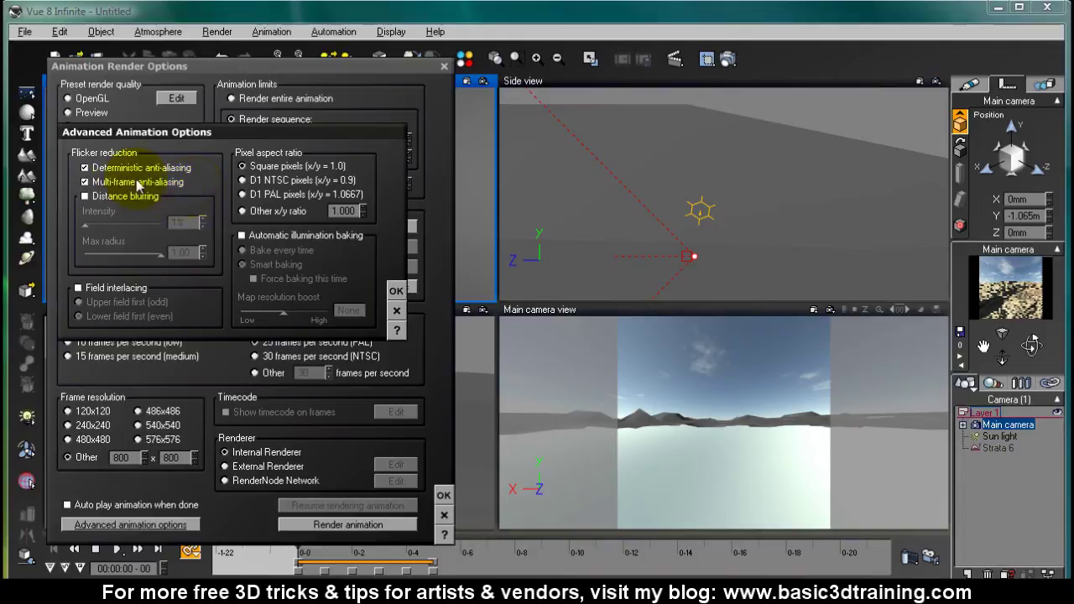
pyautogui.click(84, 182)
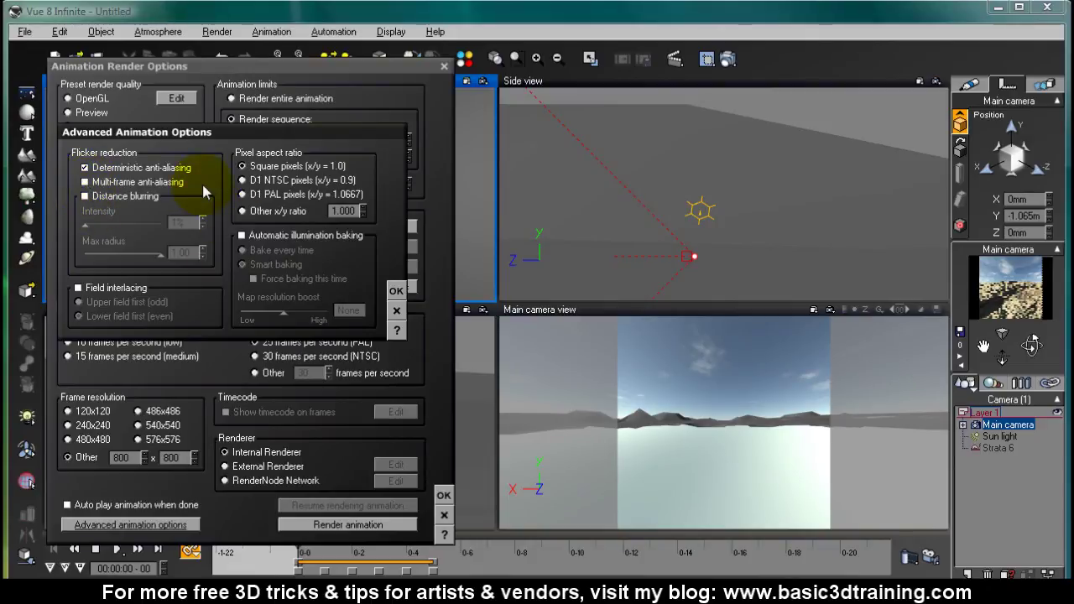
pyautogui.click(350, 526)
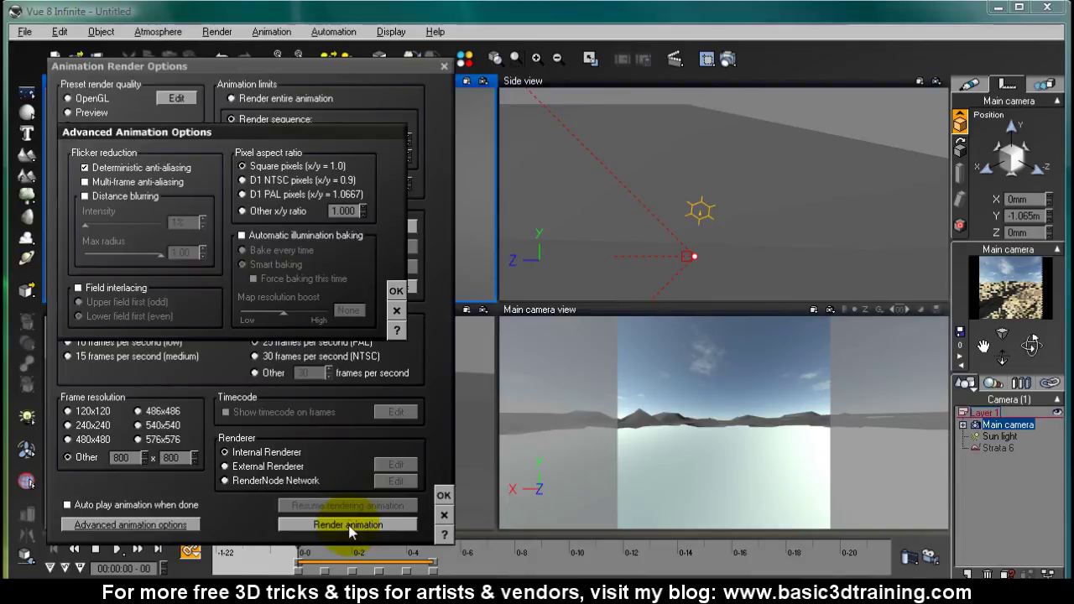
pyautogui.click(396, 290)
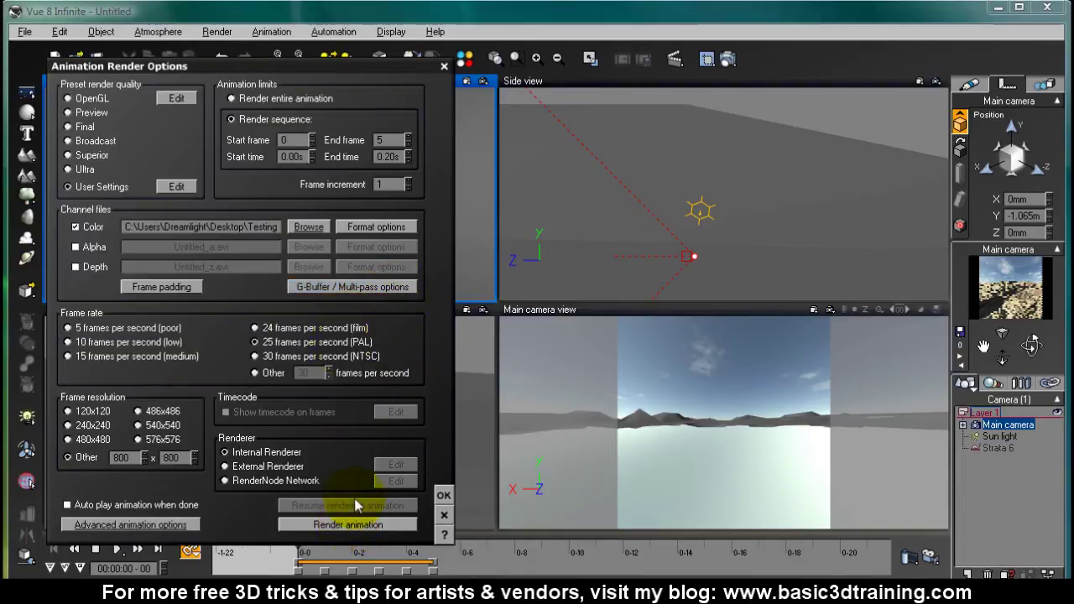
# - Render the six-frame animation to Node_000000–000005.bmp, check them, and return to Vue
pyautogui.click(340, 523)
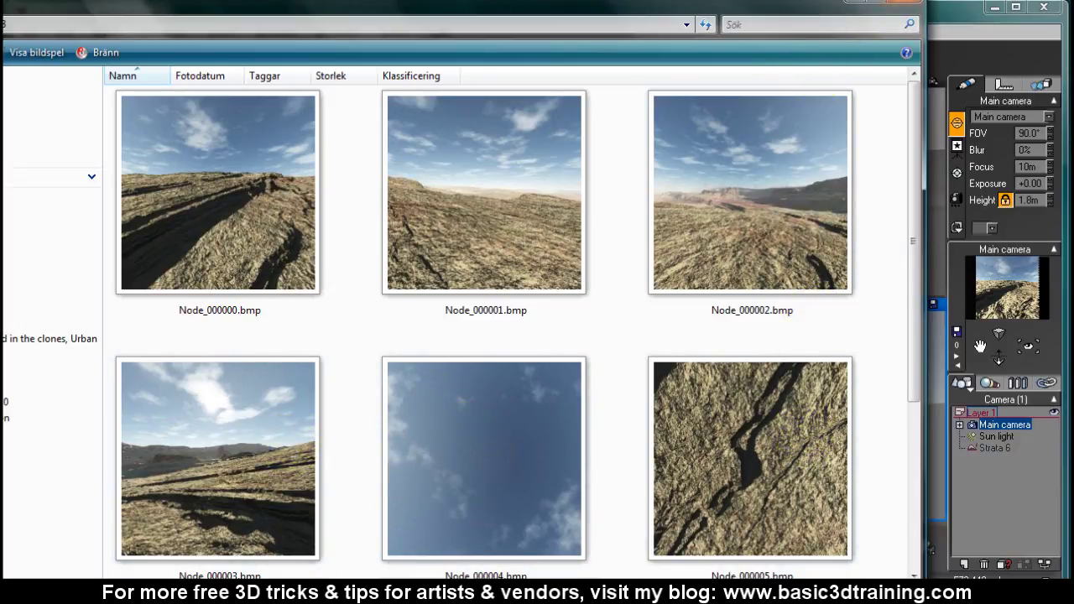
pyautogui.click(850, 3)
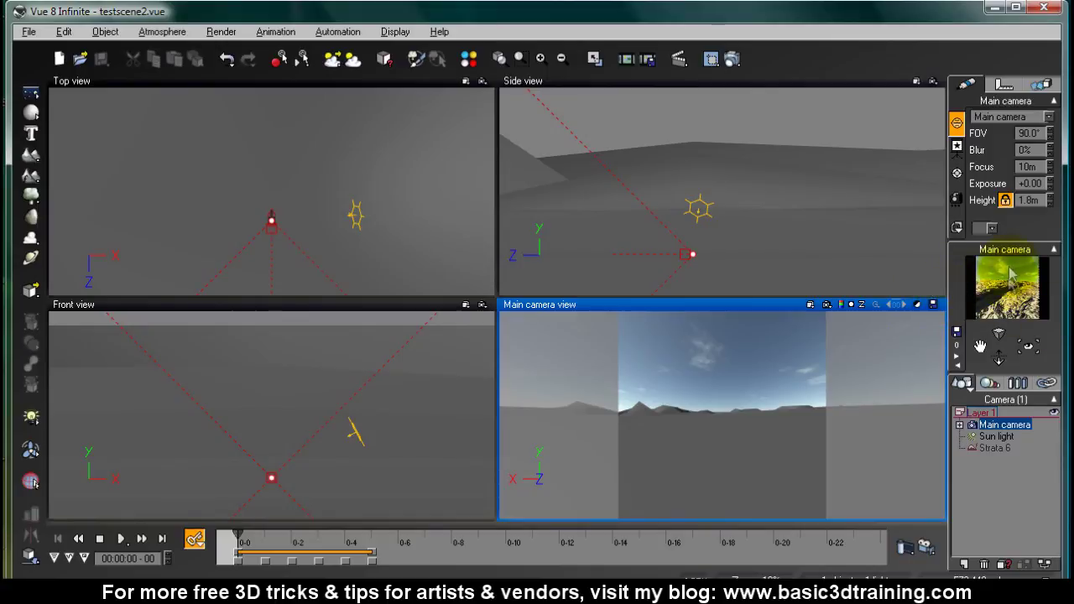
# - On the camera's Position tab, move the camera back and enter Z -8m for frame 0
pyautogui.moveTo(1011, 273); pyautogui.dragTo(1014, 288)
pyautogui.click(1004, 84)
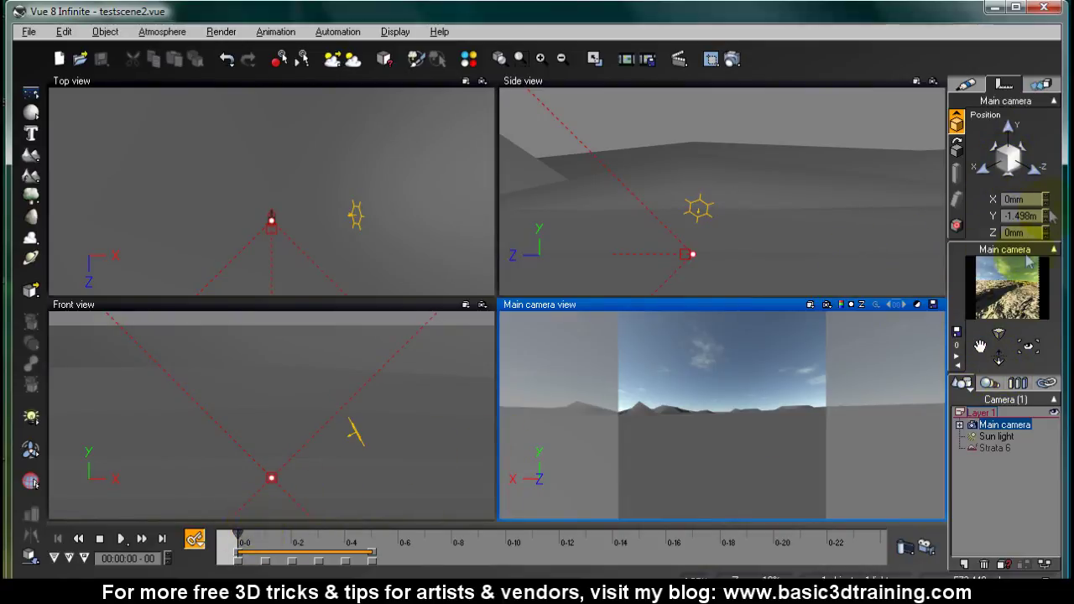
pyautogui.moveTo(999, 359); pyautogui.dragTo(999, 359)
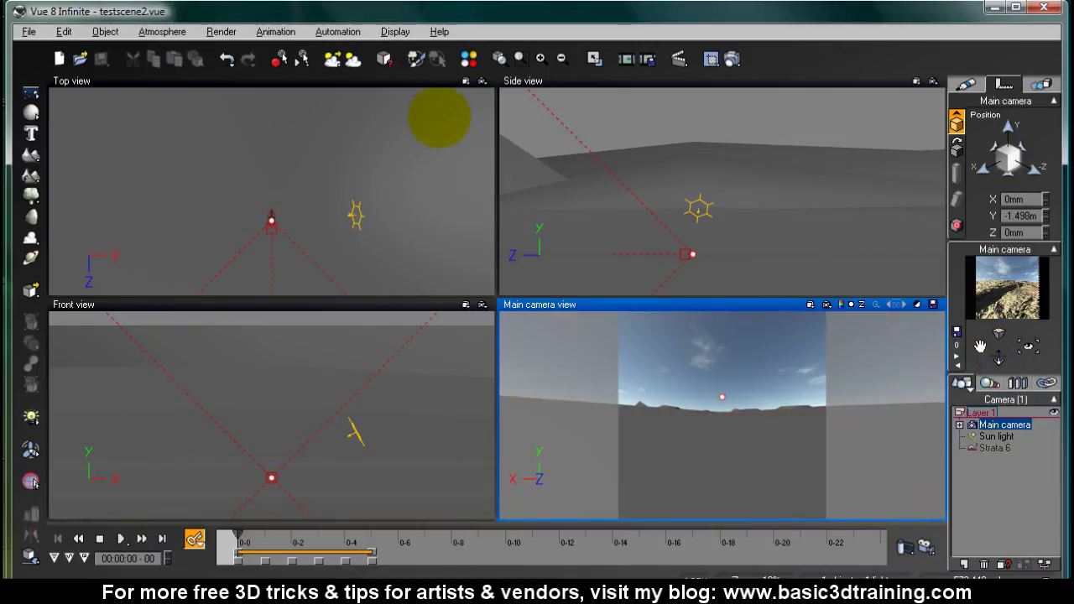
pyautogui.moveTo(1007, 151); pyautogui.dragTo(973, 160)
pyautogui.click(1021, 232)
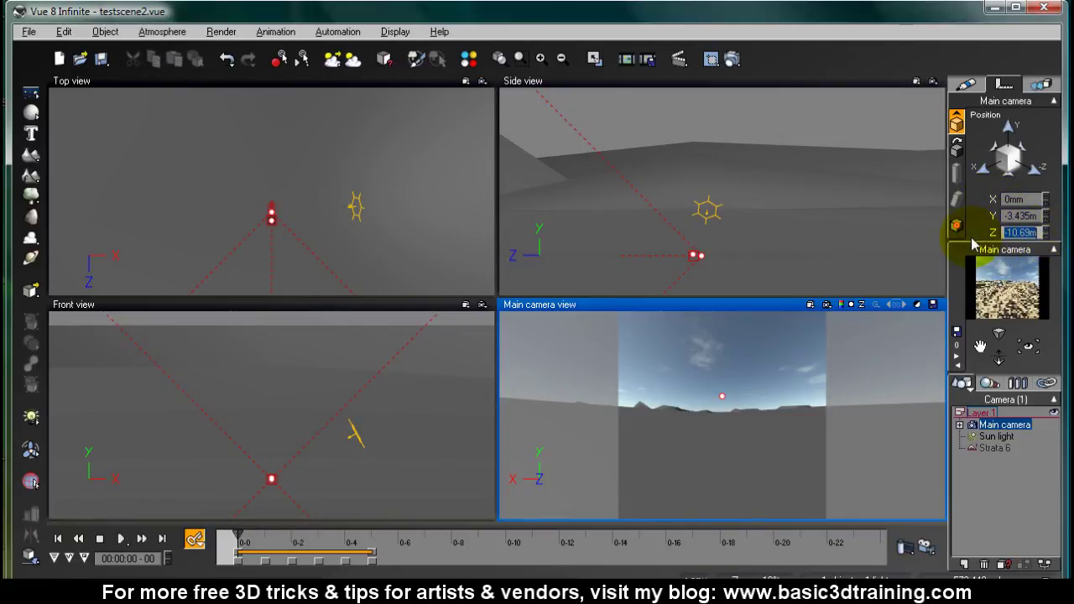
pyautogui.write('18')
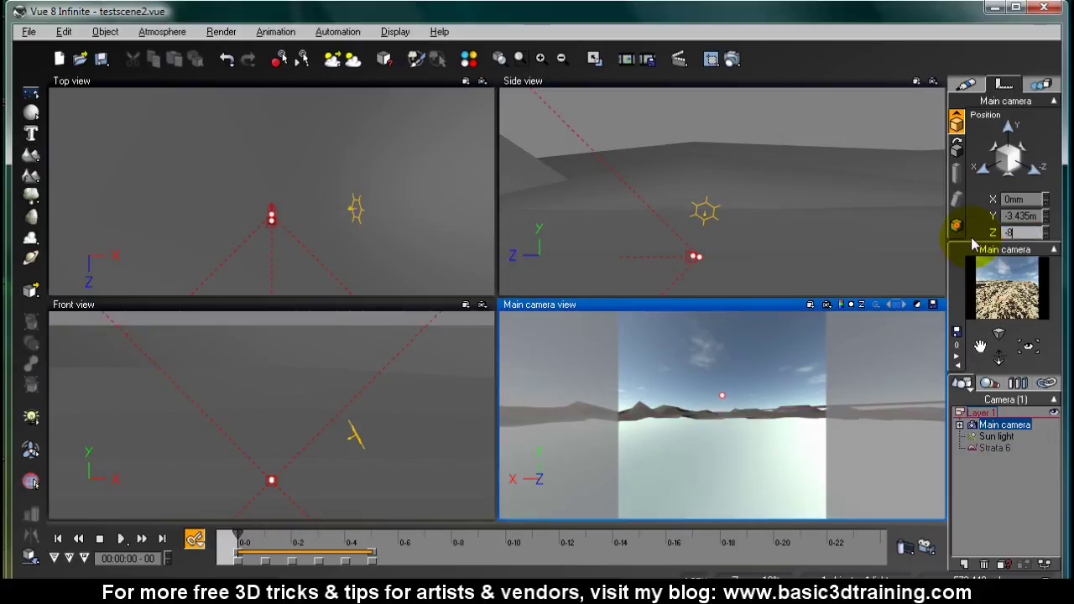
pyautogui.press('Return')
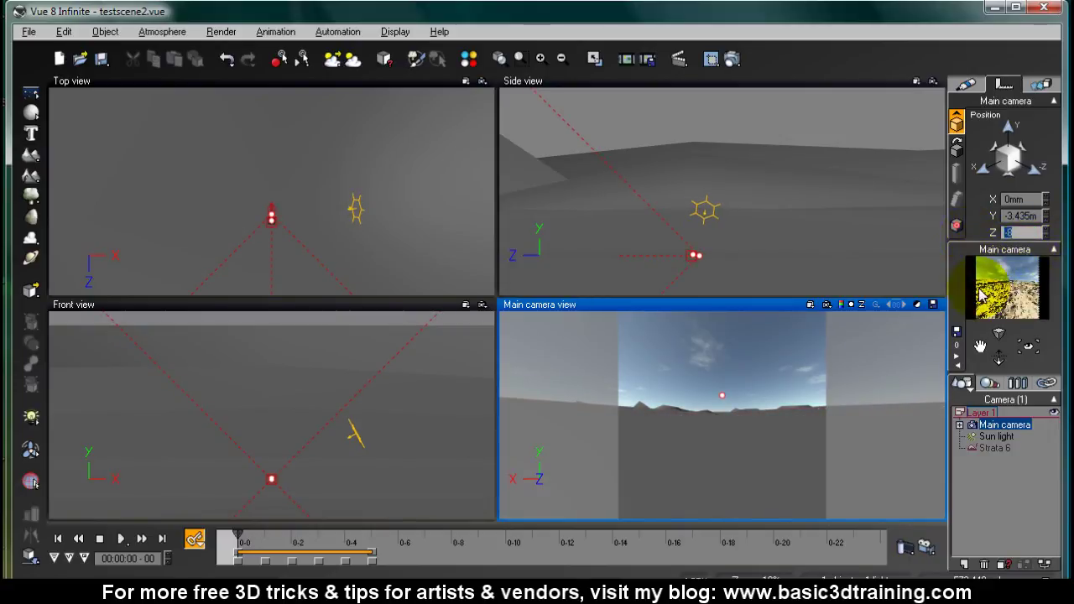
# - Set the camera's Z position to -8m on frames 1 and 2
pyautogui.click(238, 534)
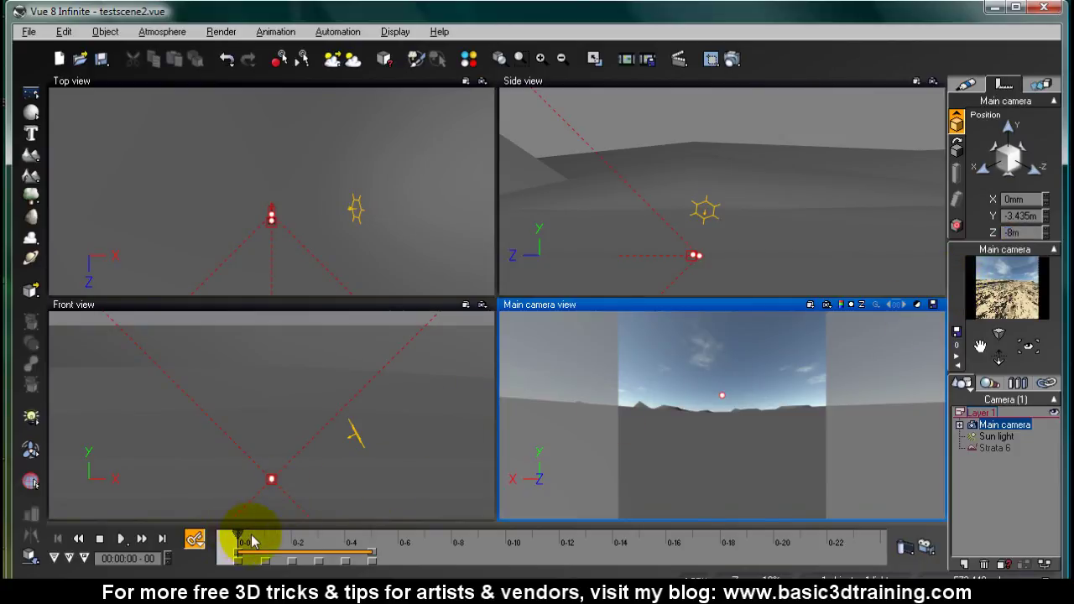
pyautogui.click(260, 533)
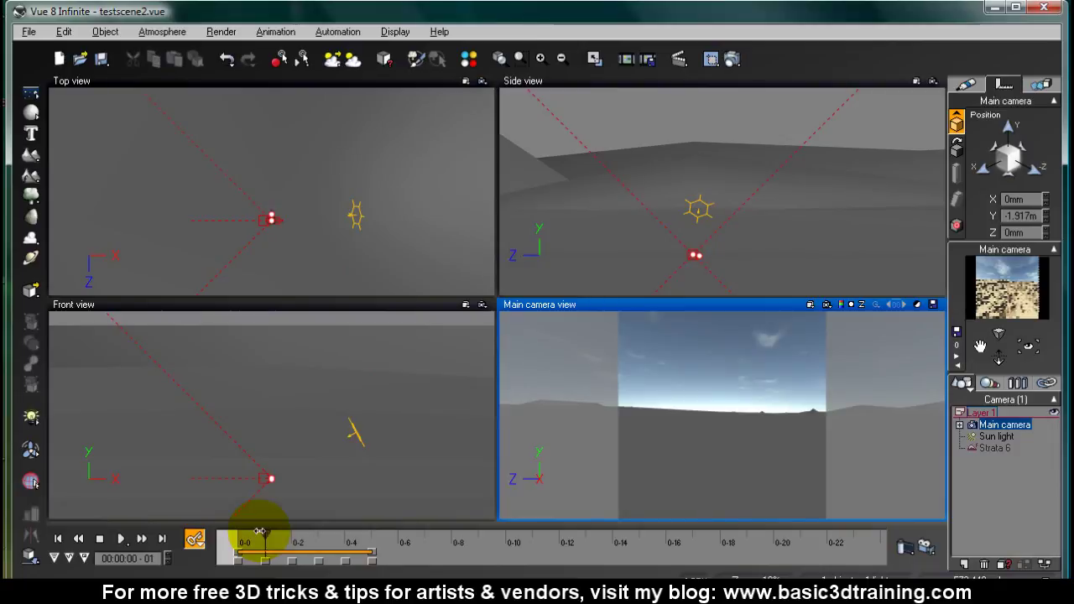
pyautogui.click(1023, 232)
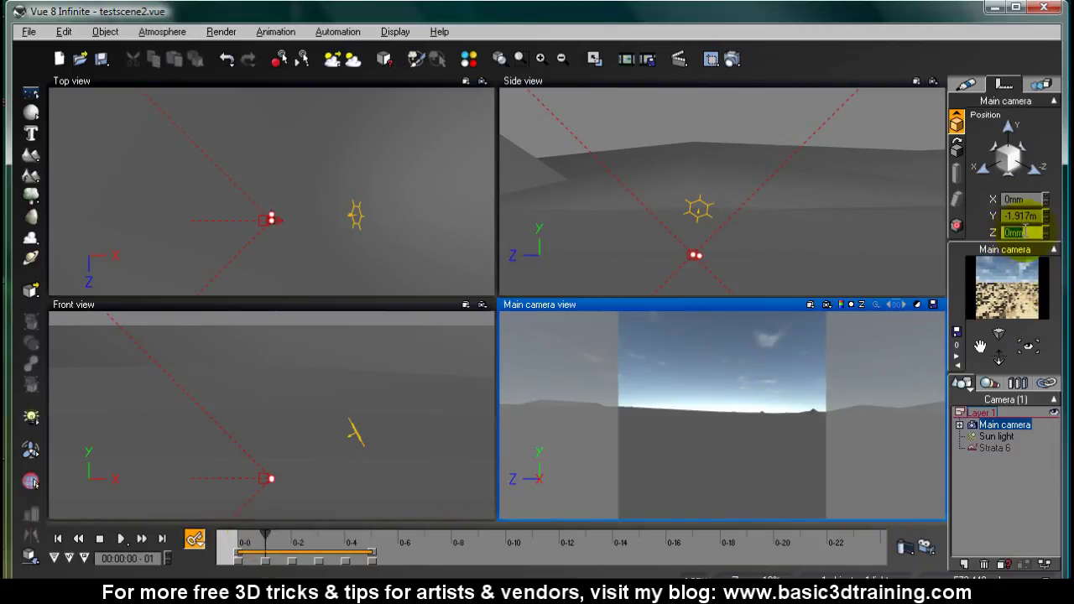
pyautogui.write('-8')
pyautogui.press('Return')
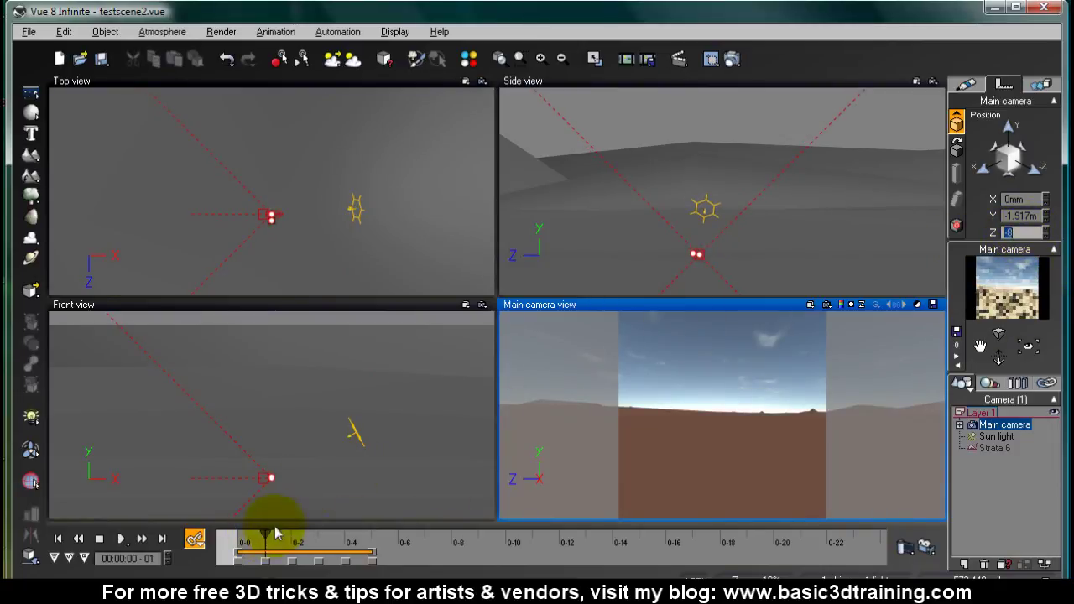
pyautogui.click(142, 539)
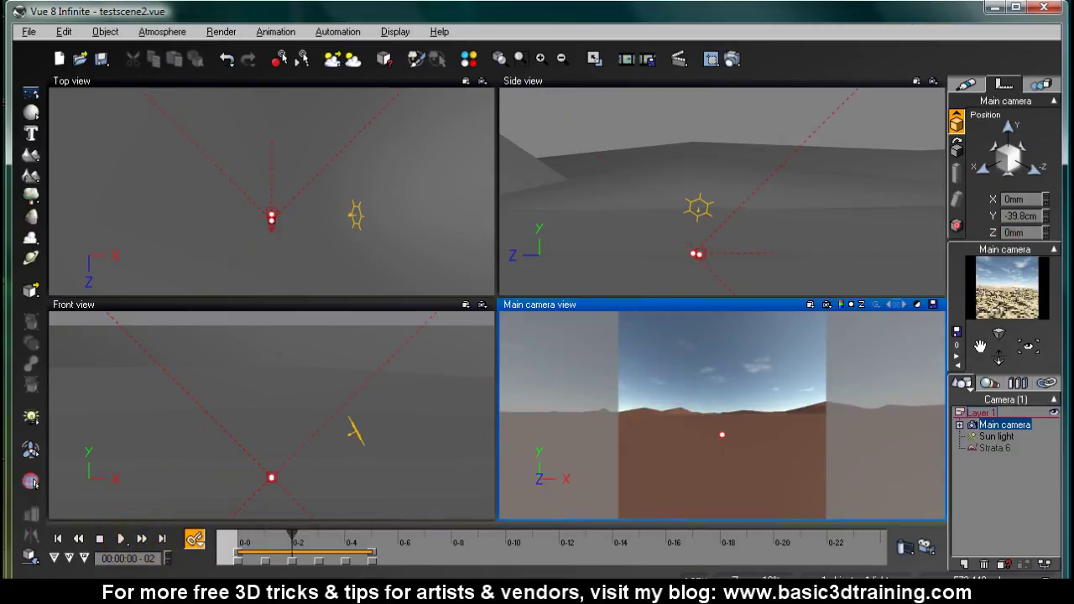
pyautogui.moveTo(1036, 233); pyautogui.dragTo(938, 239)
pyautogui.write('-8')
pyautogui.press('Return')
# - Set Z to -8m on frames 3, 4 and 5, then scrub back to check
pyautogui.click(123, 539)
pyautogui.moveTo(1032, 228); pyautogui.dragTo(907, 242)
pyautogui.write('-8')
pyautogui.press('Return')
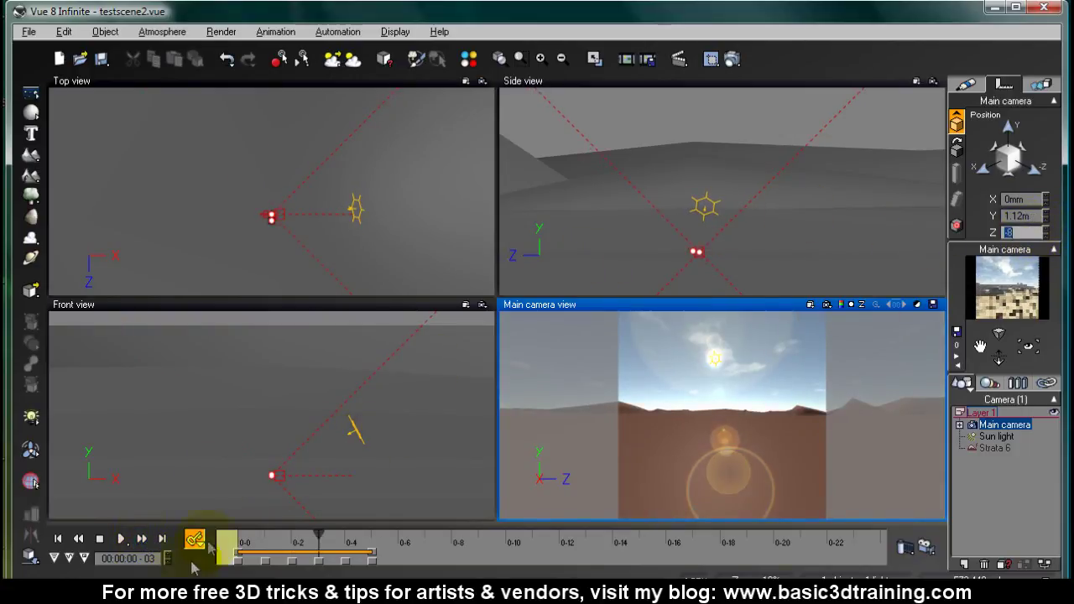
pyautogui.click(123, 540)
pyautogui.moveTo(1019, 232); pyautogui.dragTo(925, 241)
pyautogui.write('-8')
pyautogui.press('Return')
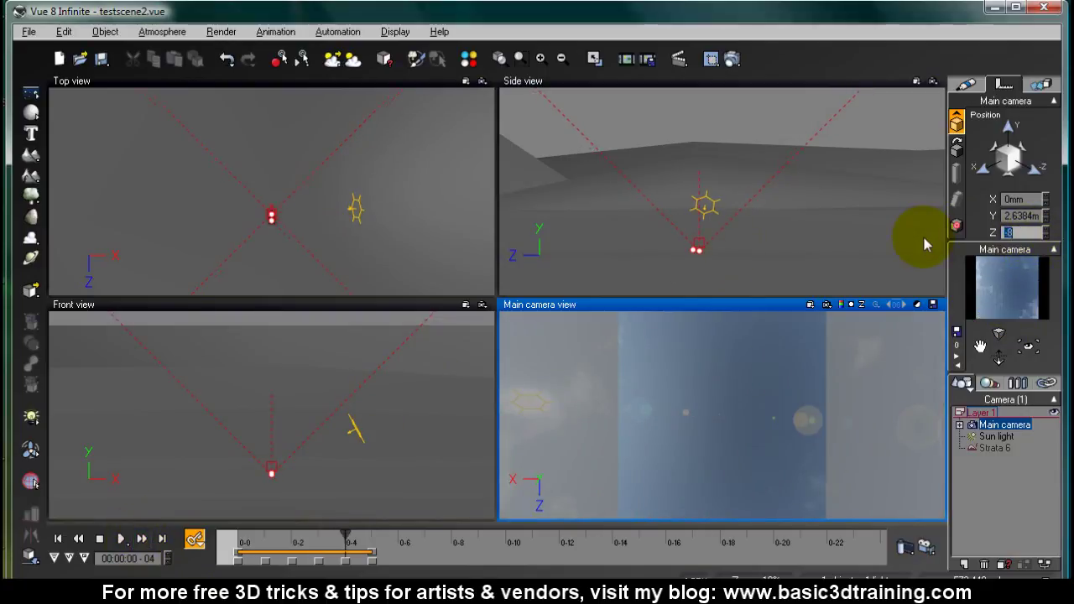
pyautogui.click(141, 540)
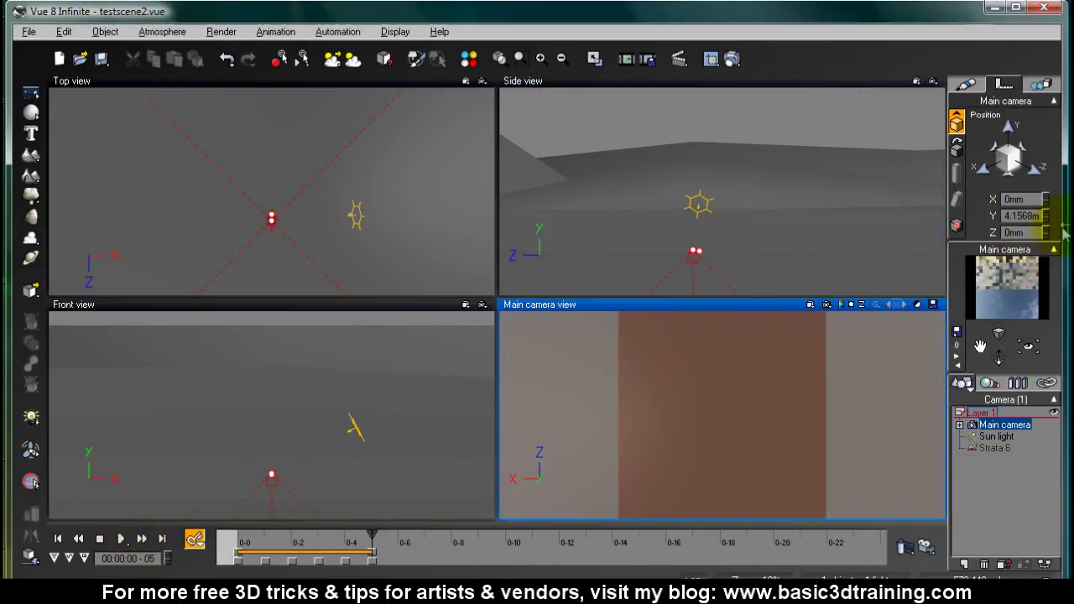
pyautogui.moveTo(1045, 232); pyautogui.dragTo(859, 238)
pyautogui.write('-8')
pyautogui.press('Return')
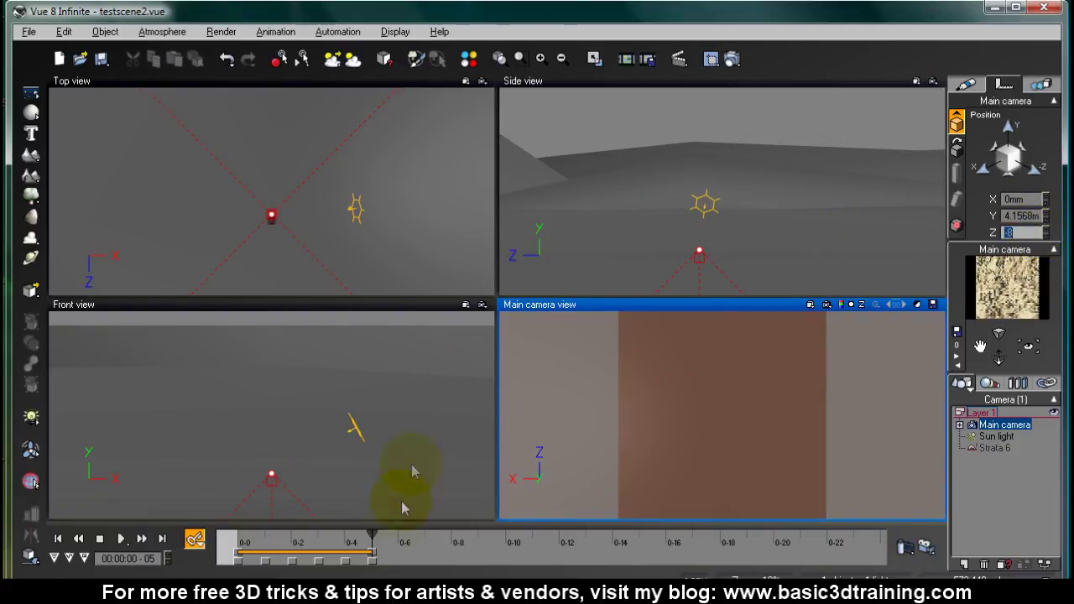
pyautogui.moveTo(371, 534); pyautogui.dragTo(237, 533)
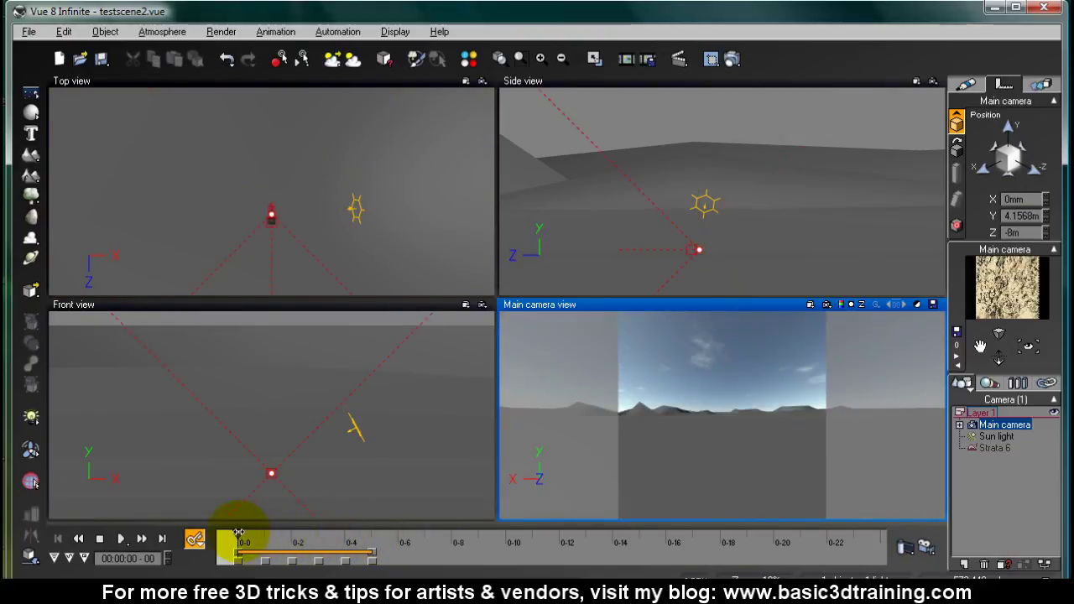
# - Set the main camera's height to 1.8m
pyautogui.click(963, 84)
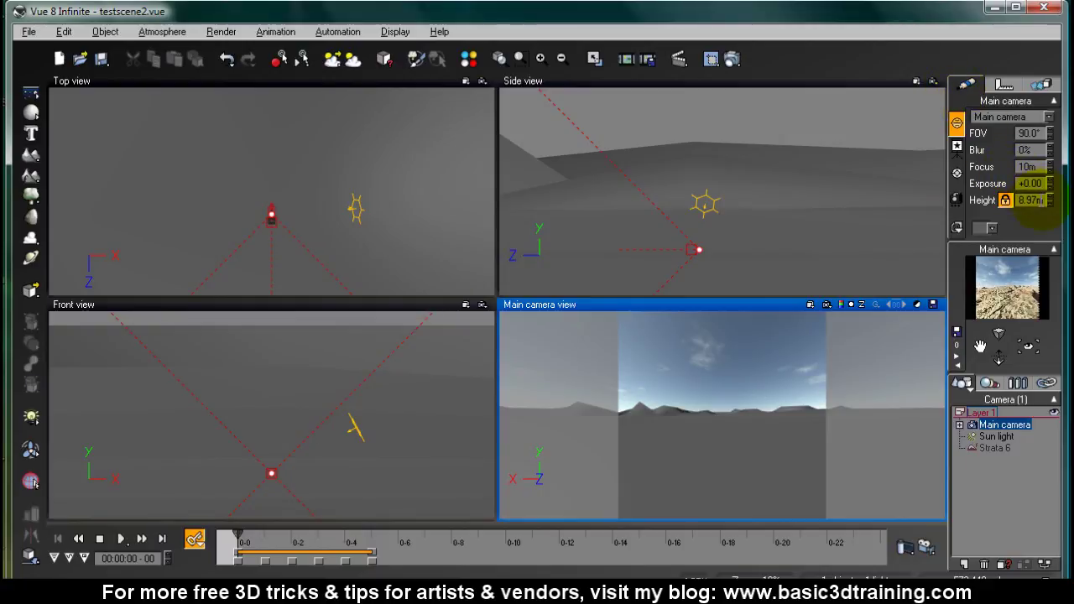
pyautogui.click(1030, 201)
pyautogui.write('1.8')
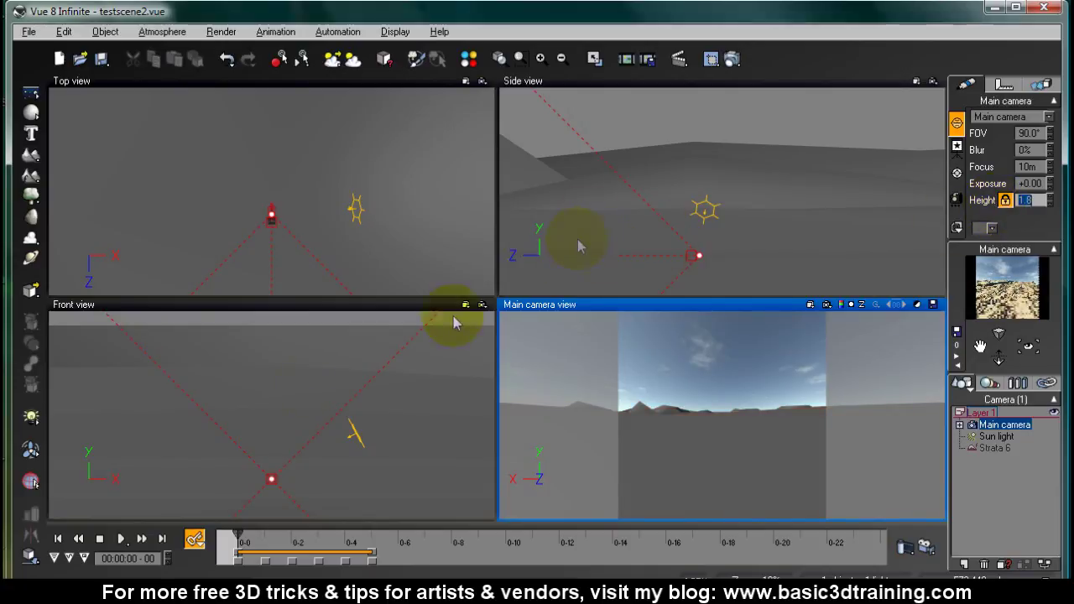
# - Step forward through frames 1–5 and back to frame 0 to preview each cube-face view
pyautogui.click(142, 539)
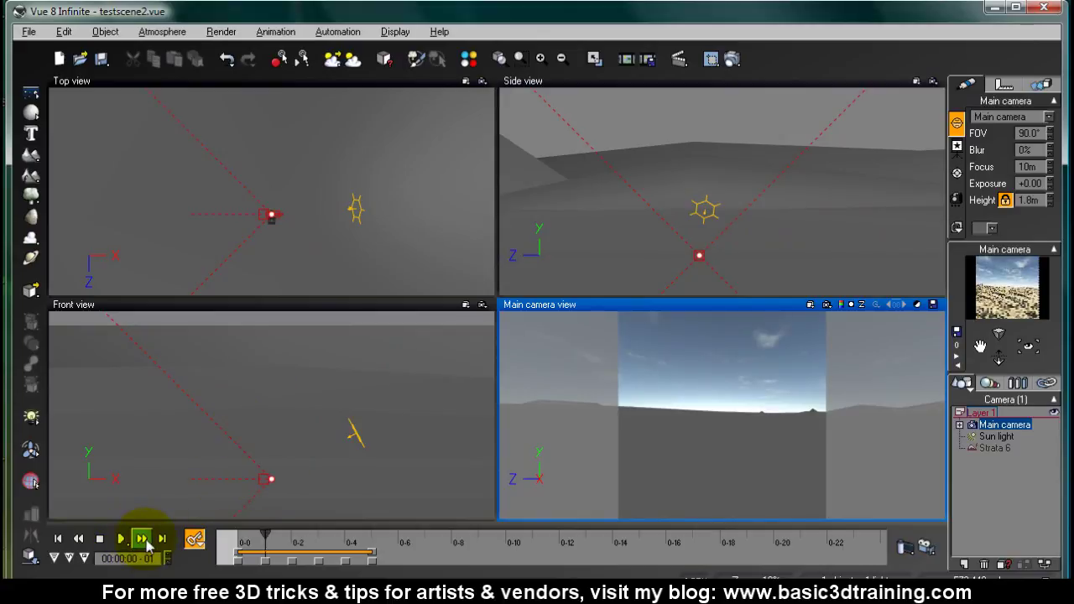
pyautogui.click(142, 539)
pyautogui.click(142, 540)
pyautogui.click(142, 540)
pyautogui.click(143, 539)
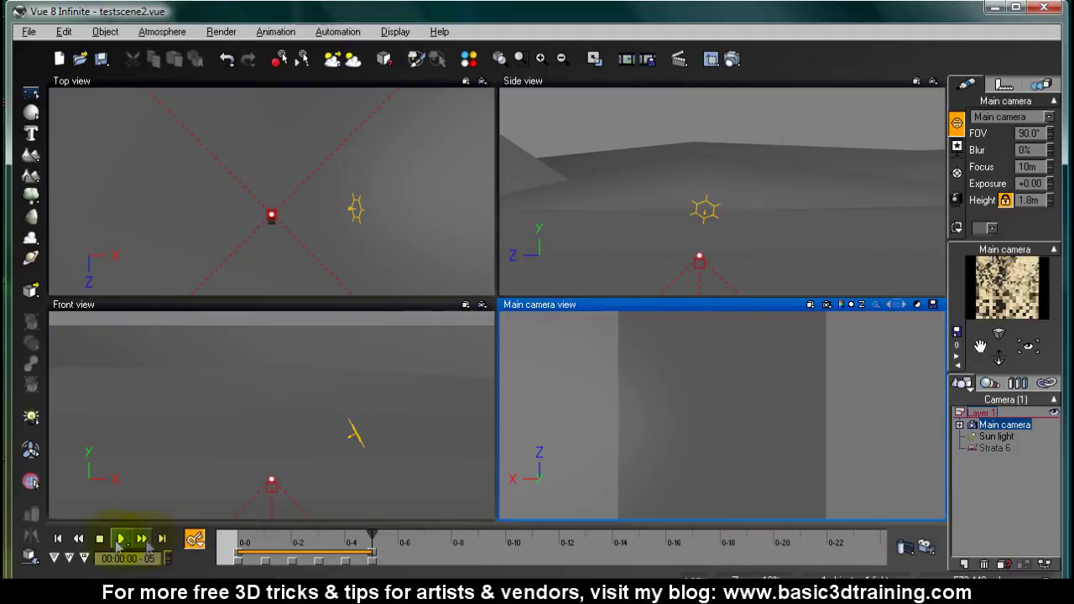
pyautogui.click(80, 539)
pyautogui.click(80, 539)
pyautogui.click(80, 539)
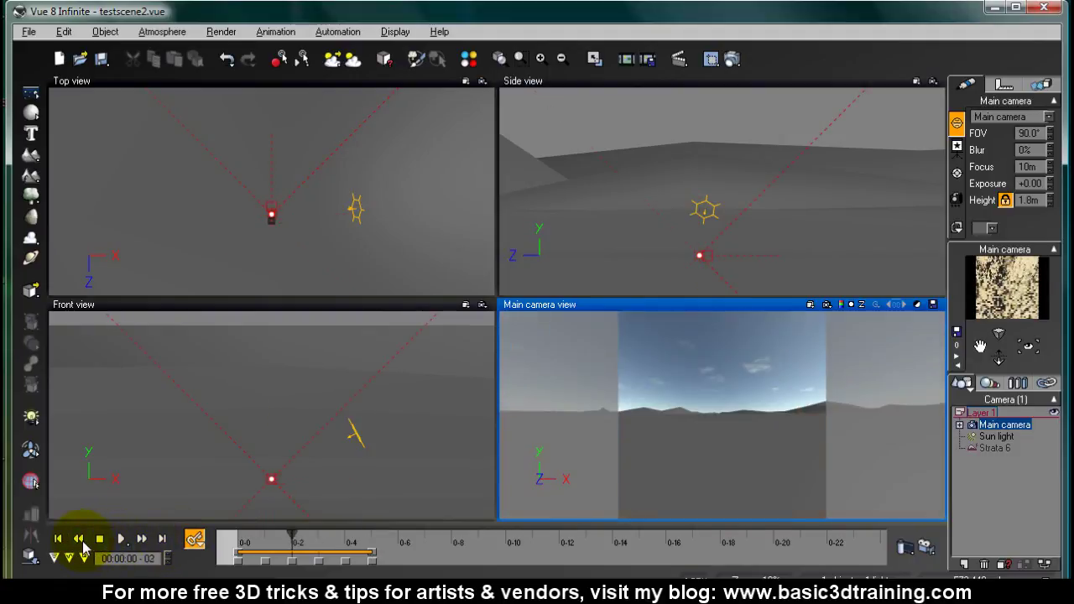
pyautogui.click(80, 539)
pyautogui.click(80, 540)
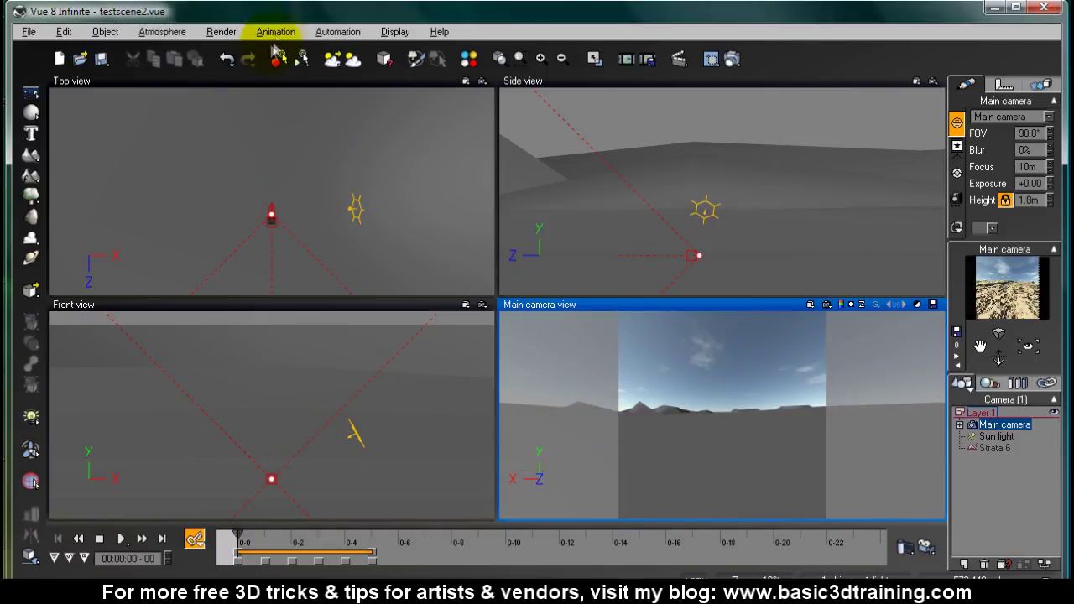
# - Reopen Animation > Animation Render Options for the second render
pyautogui.click(275, 31)
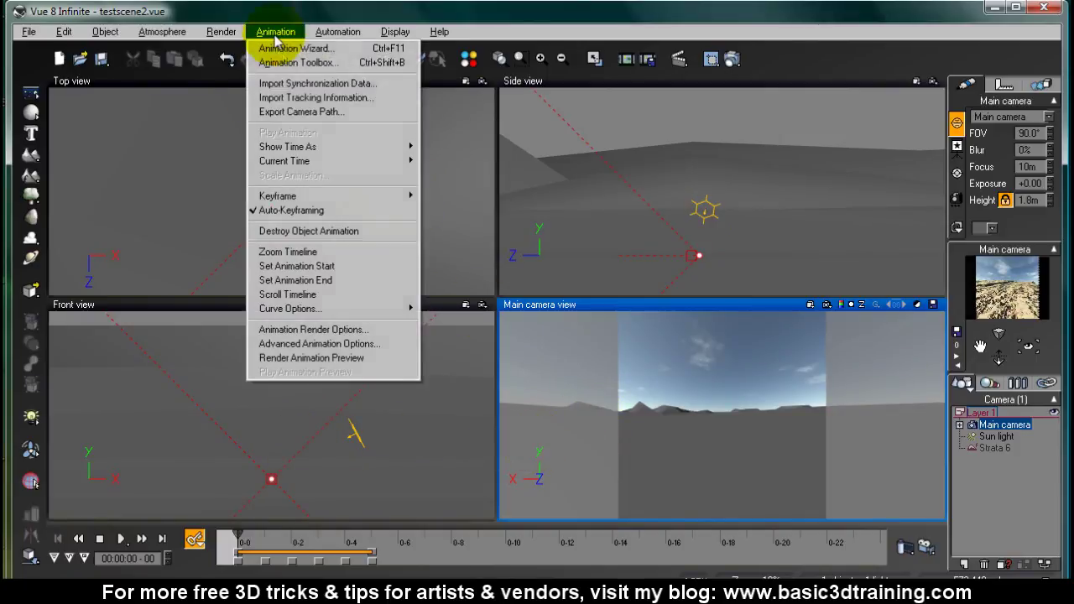
pyautogui.click(305, 330)
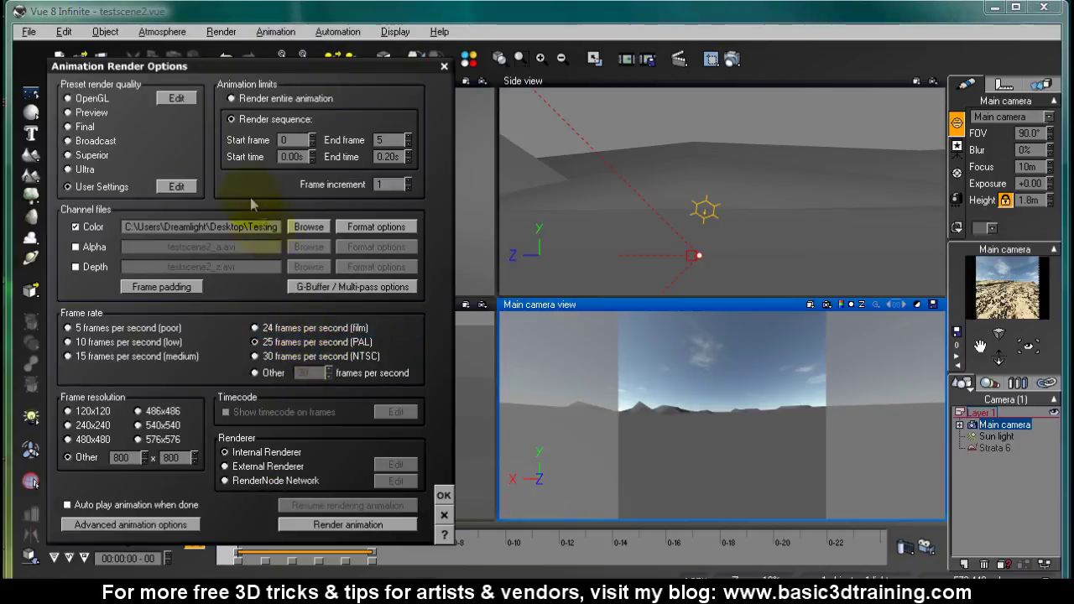